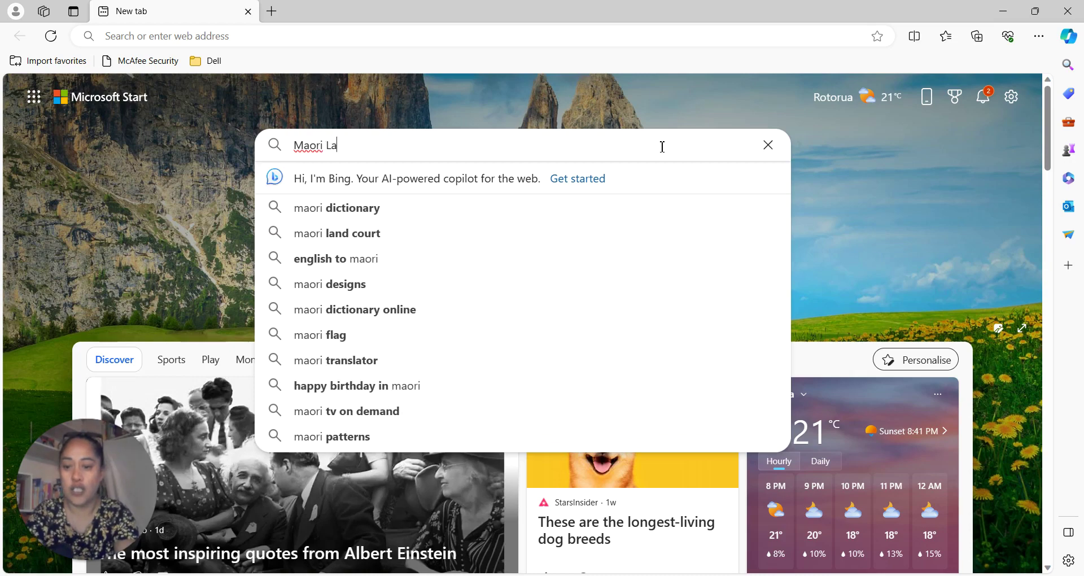
# Search Bing for 'Maori Land Online' and open the Ministry of Justice Māori Land Online result.
pyautogui.write('ne')
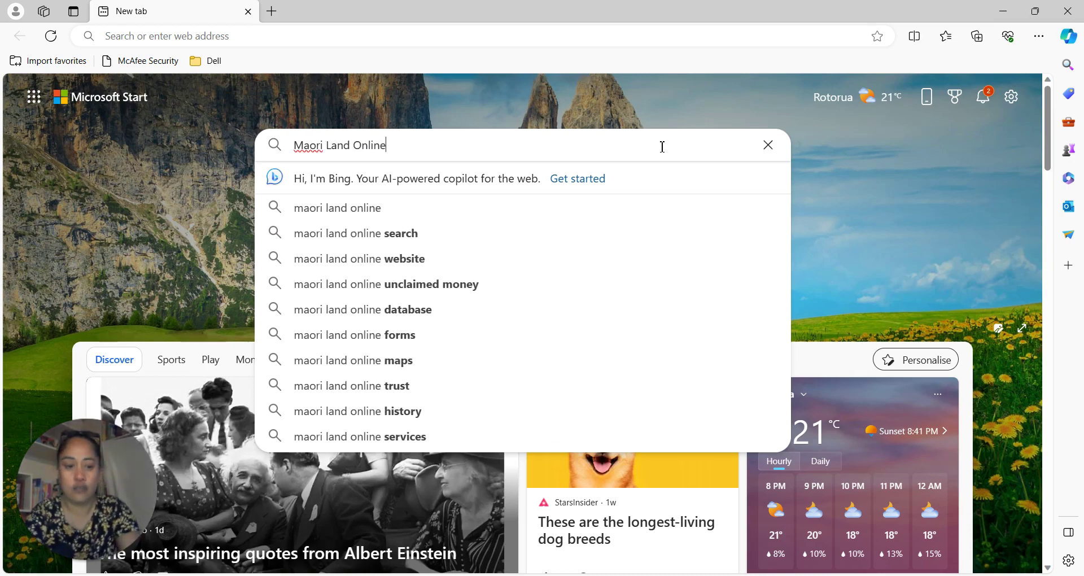
pyautogui.press('Return')
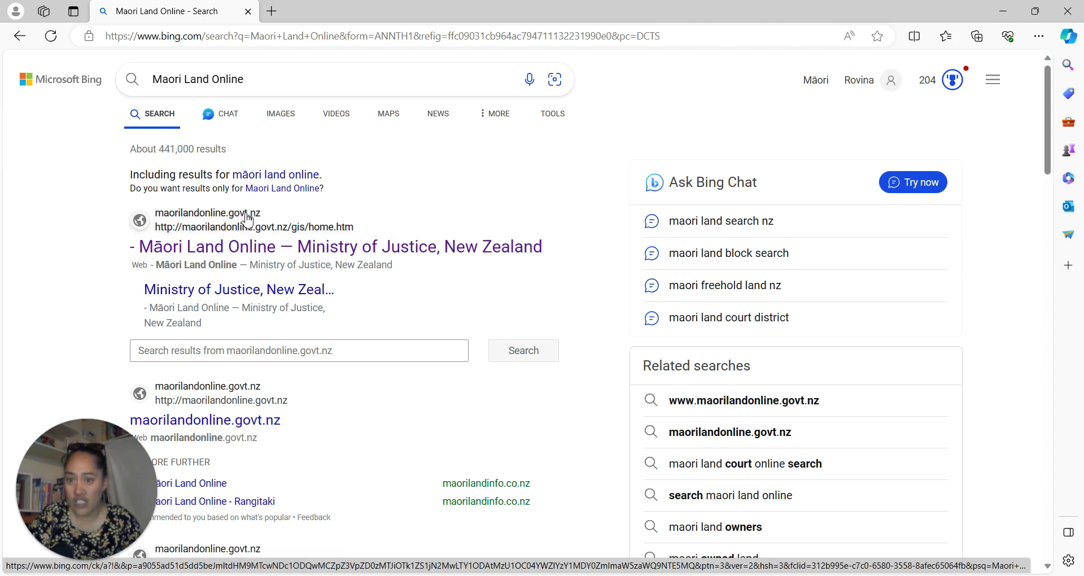
pyautogui.click(260, 251)
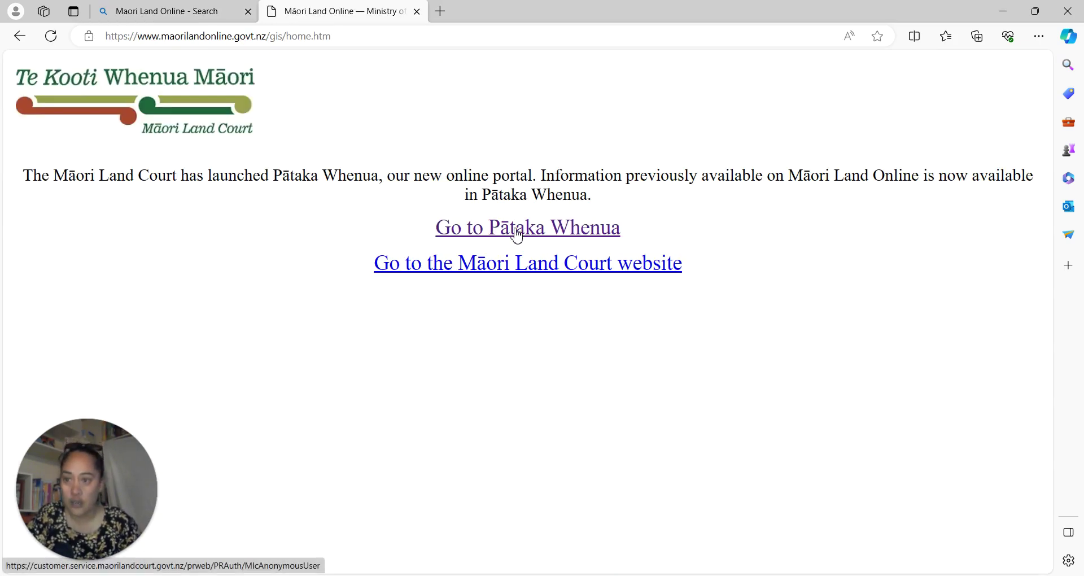
# Follow the Go to Pātaka Whenua link and choose Register to reach the Create an account form.
pyautogui.click(517, 235)
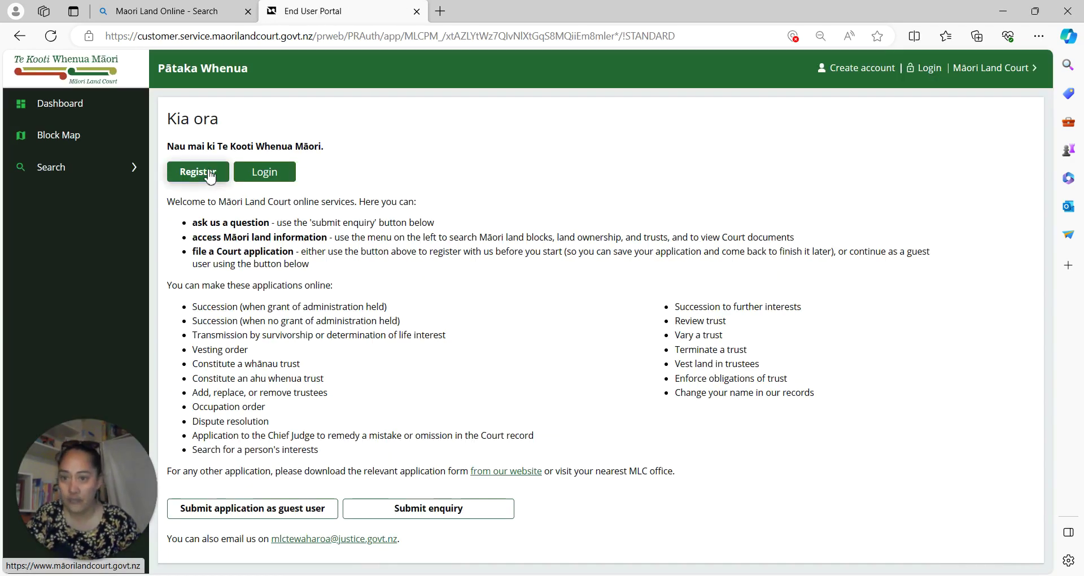
pyautogui.click(211, 177)
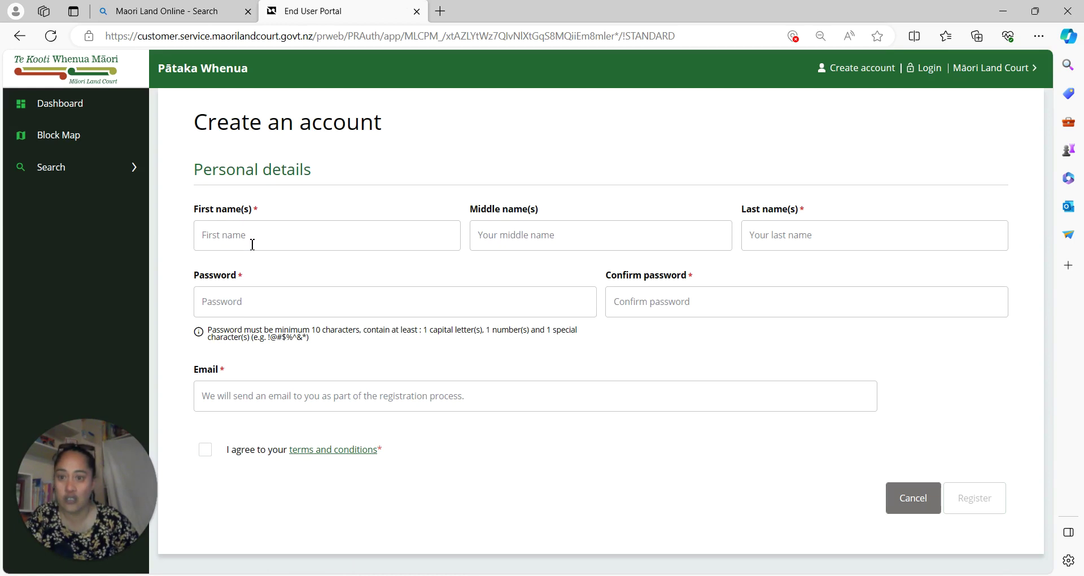
pyautogui.click(260, 237)
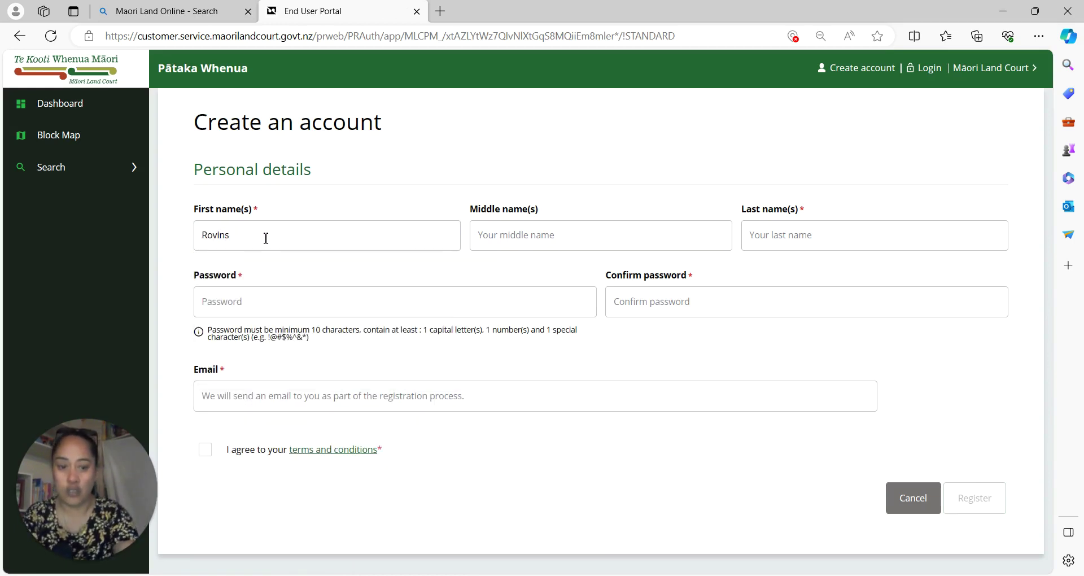
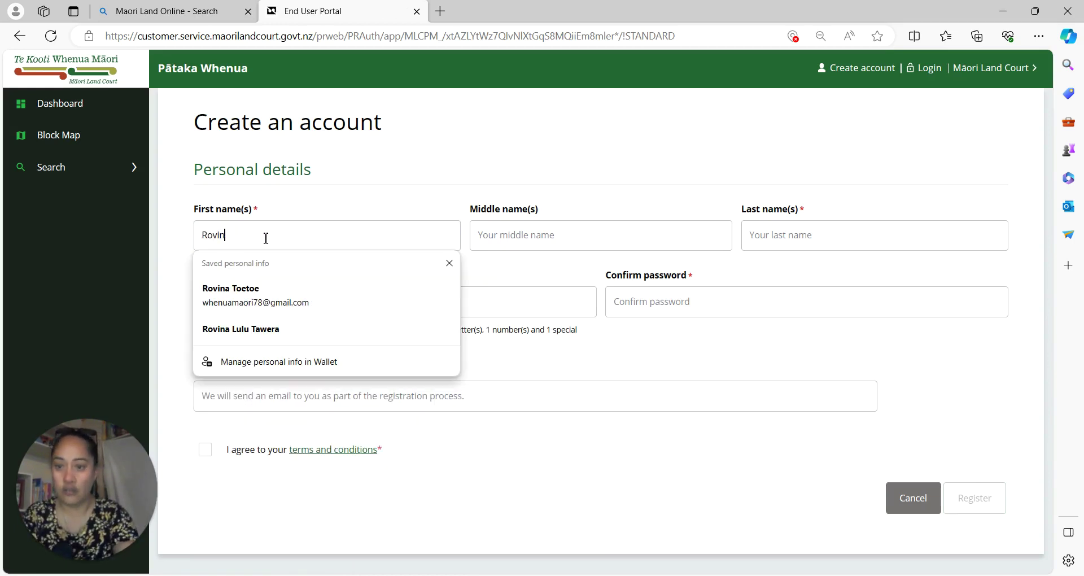
# Enter the account holder's first name and last name, fixing a typo in the first name.
pyautogui.press('Tab')
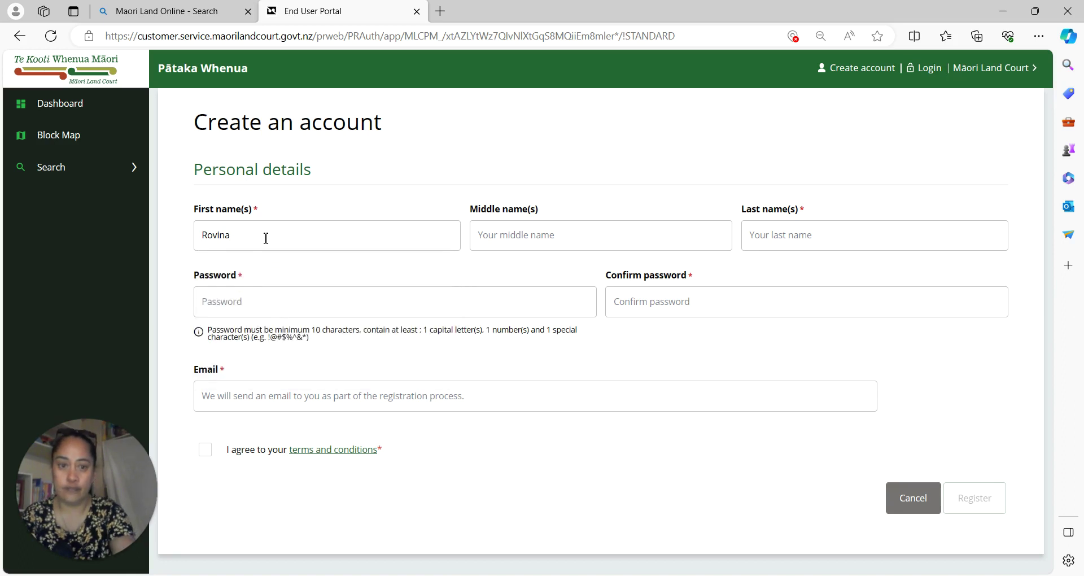
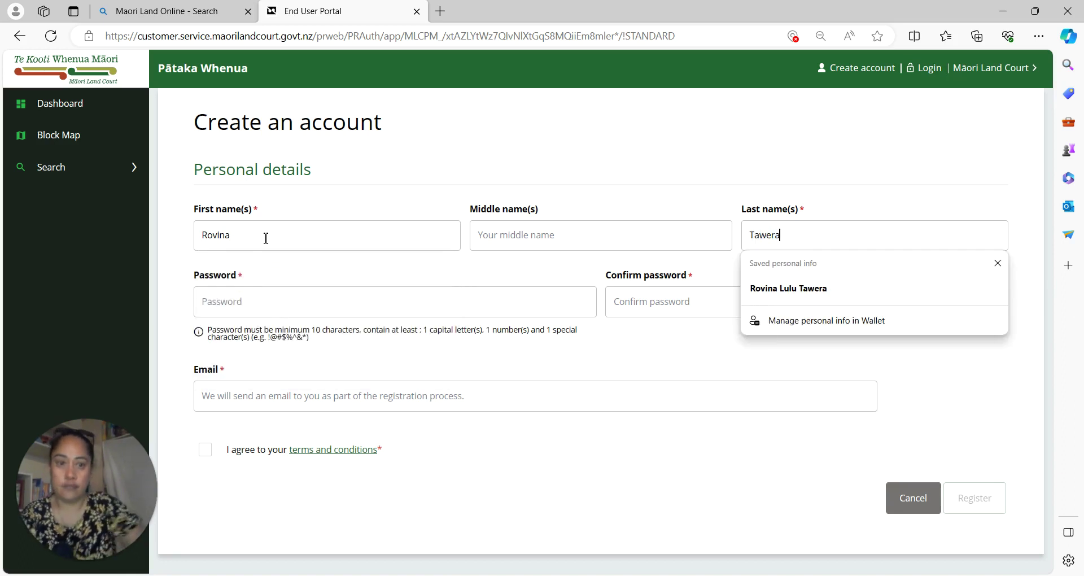
# Enter the account password and its matching confirmation.
pyautogui.click(265, 292)
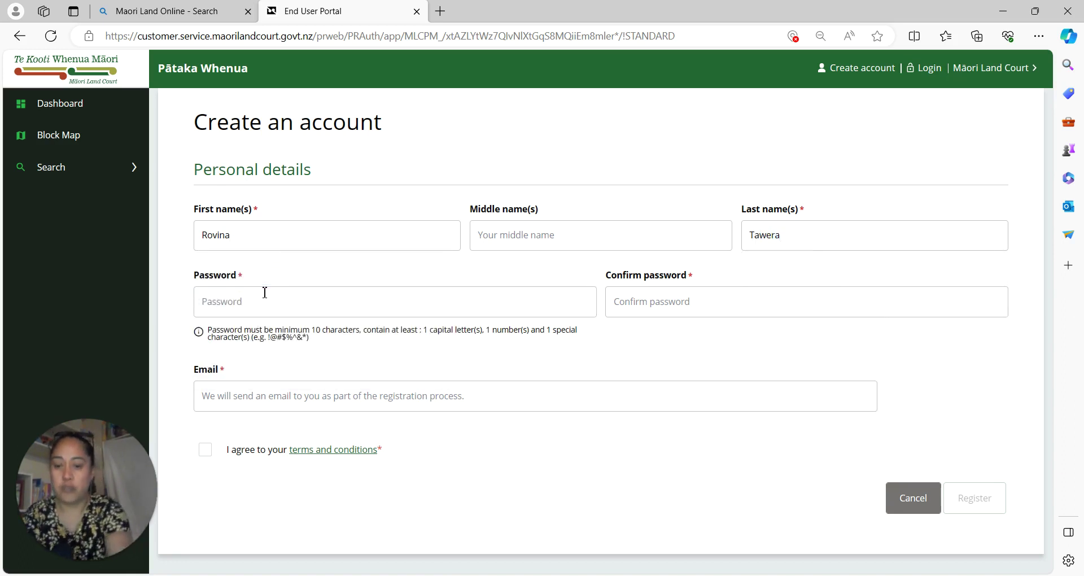
pyautogui.write('******')
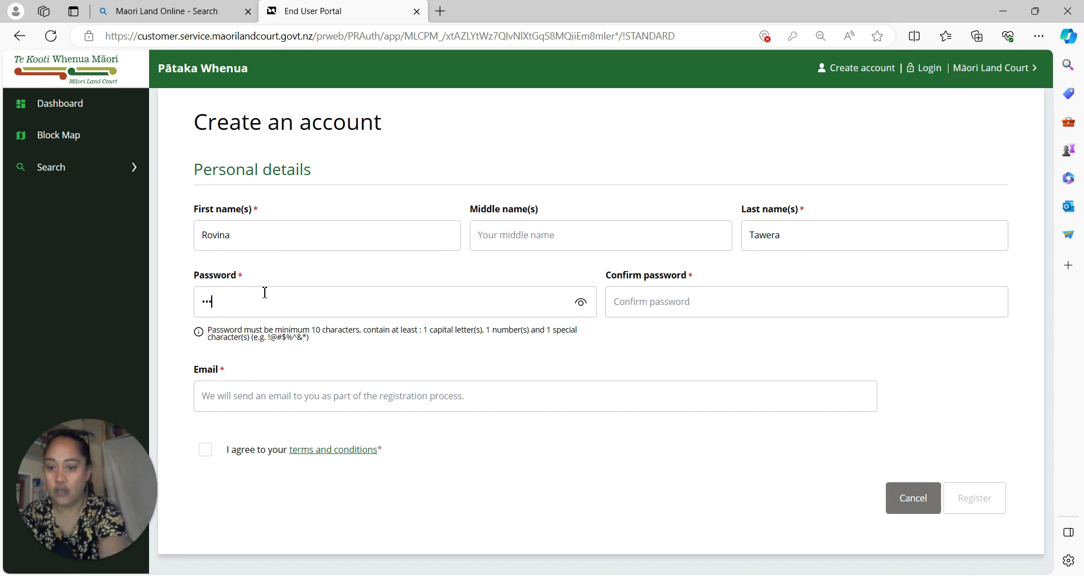
pyautogui.write('*****')
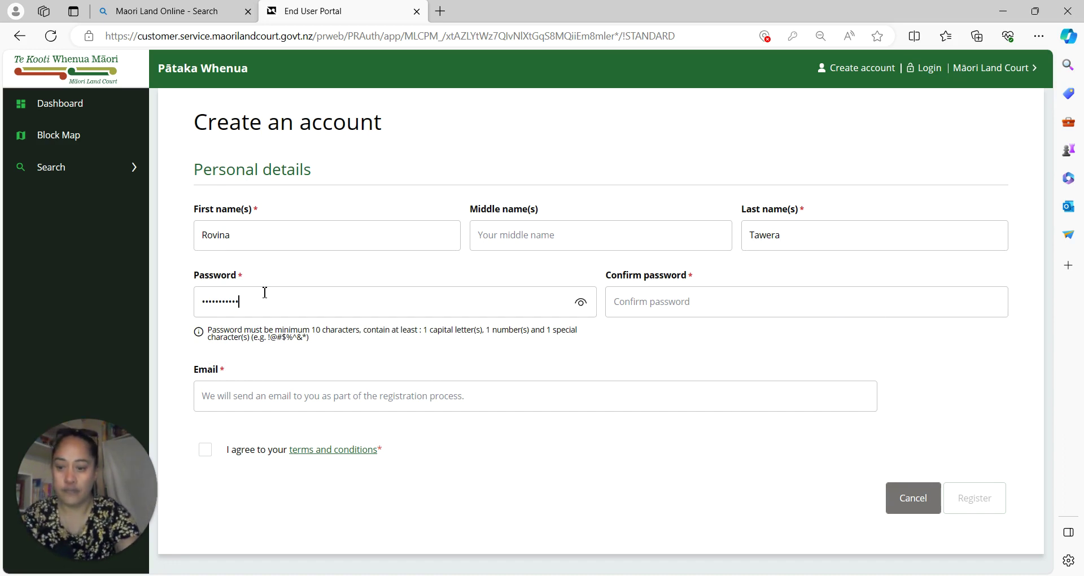
pyautogui.press('Tab')
pyautogui.write('**')
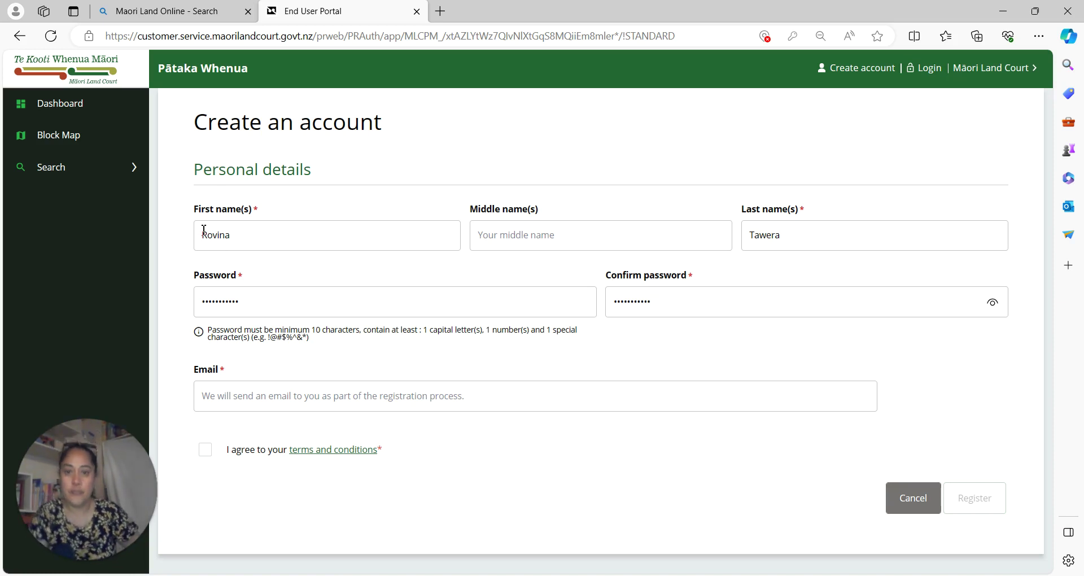
# Fill in the account's email address.
pyautogui.click(303, 405)
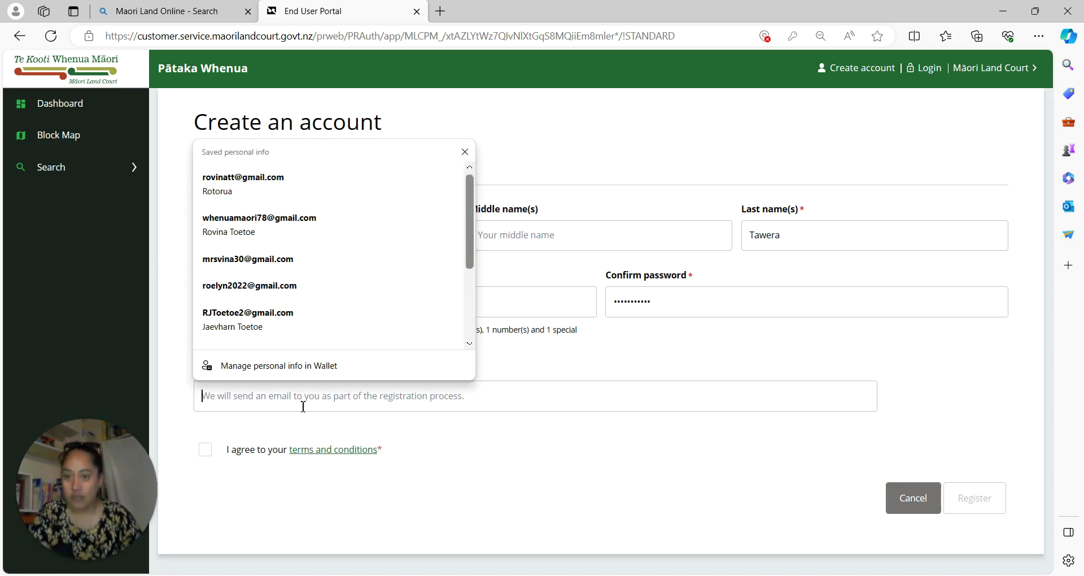
pyautogui.scroll(-1, 280, 271)
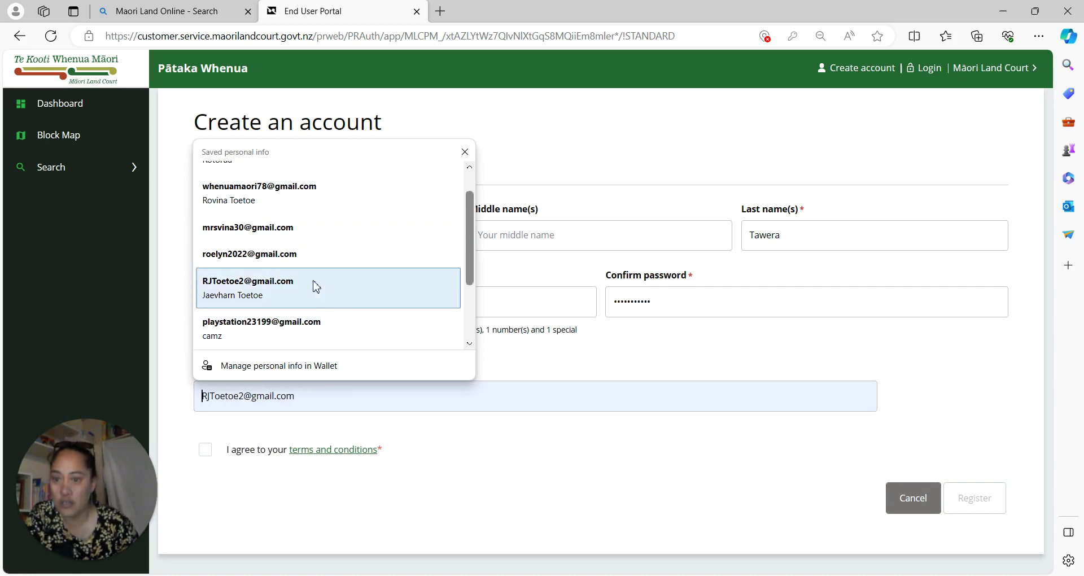
pyautogui.scroll(1, 314, 271)
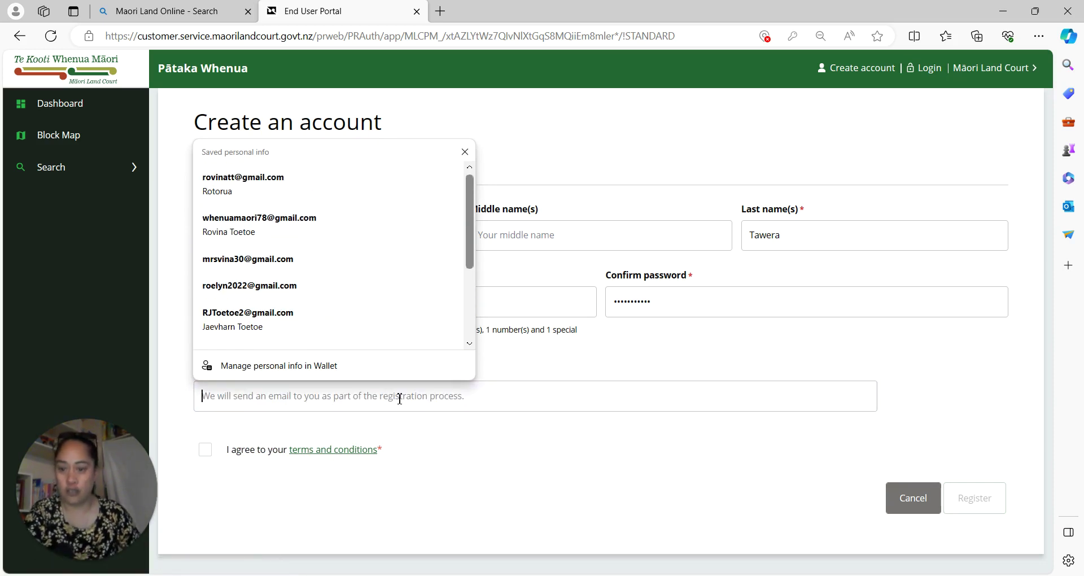
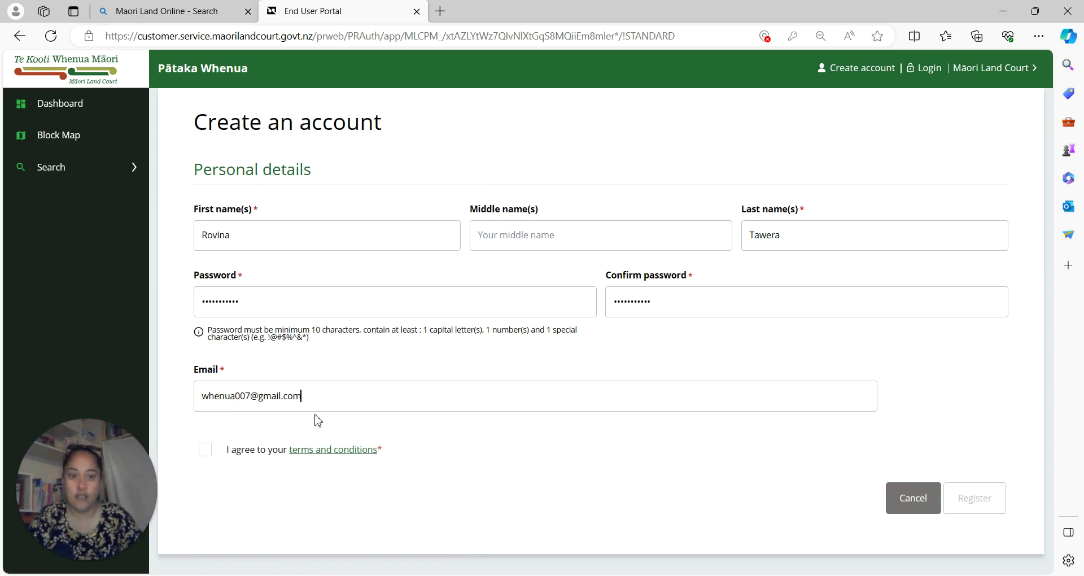
# Agree to the terms, enter the CAPTCHA characters, and send a verification code to the email.
pyautogui.click(207, 451)
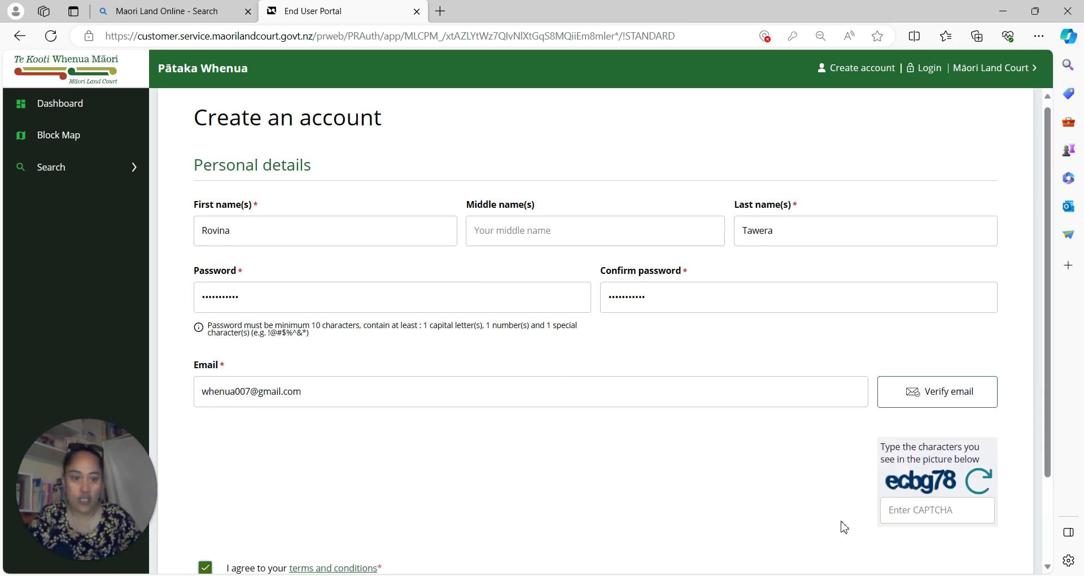
pyautogui.click(913, 515)
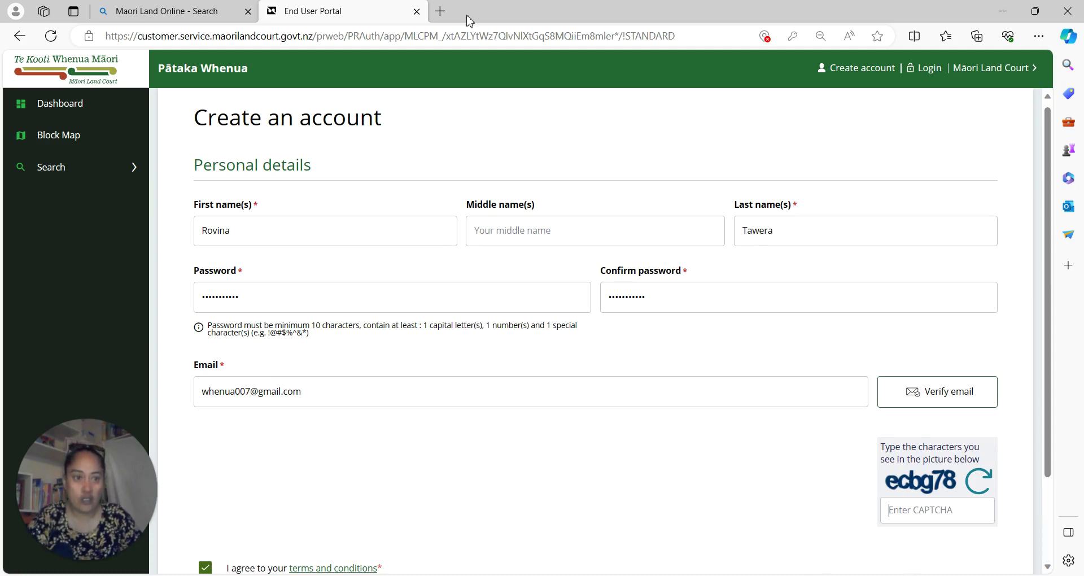
pyautogui.click(1034, 11)
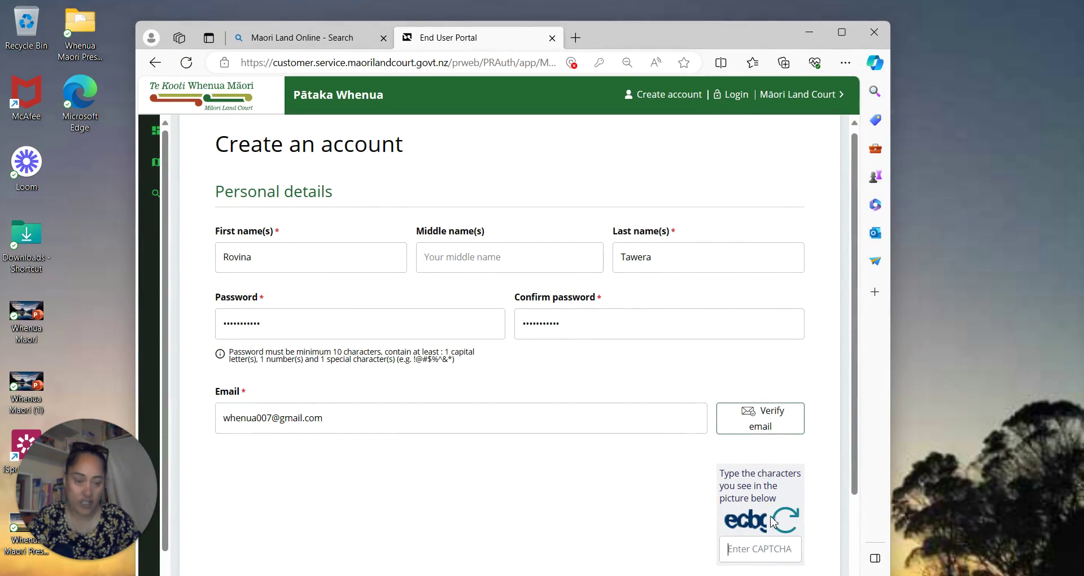
pyautogui.click(842, 32)
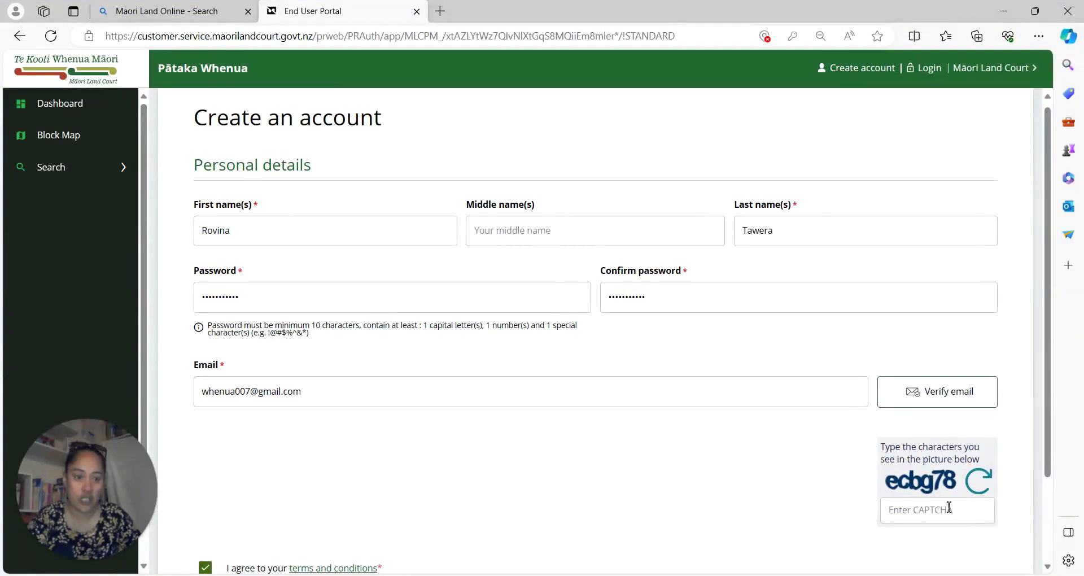
pyautogui.write('ecbg')
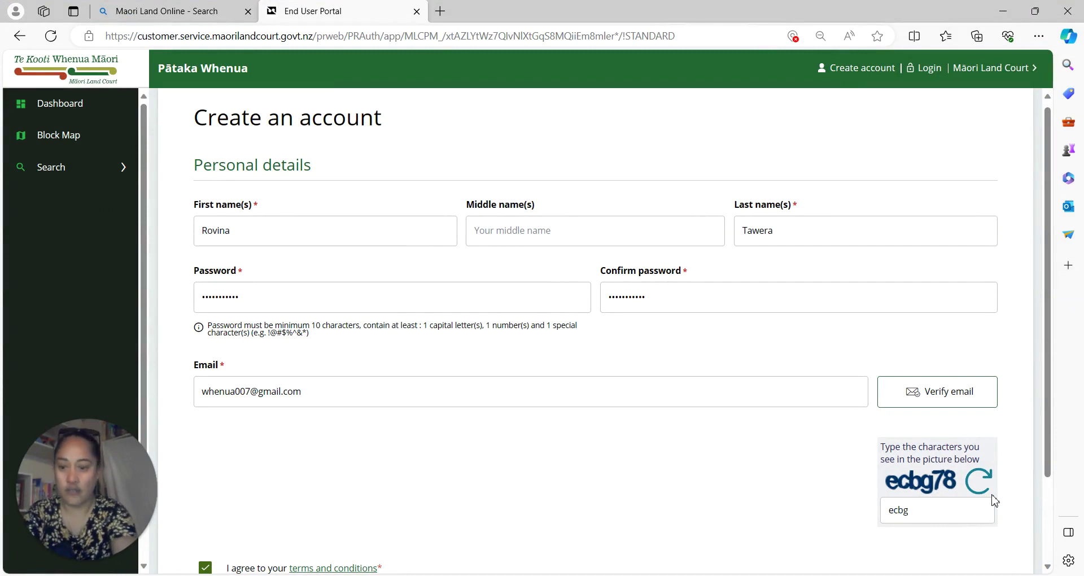
pyautogui.write('78')
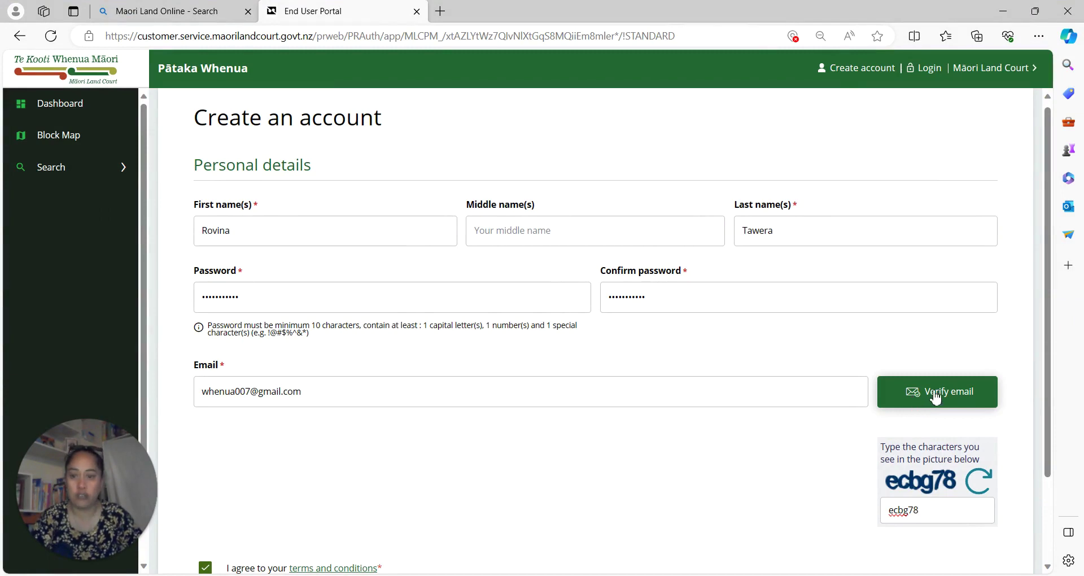
pyautogui.scroll(-2, 936, 397)
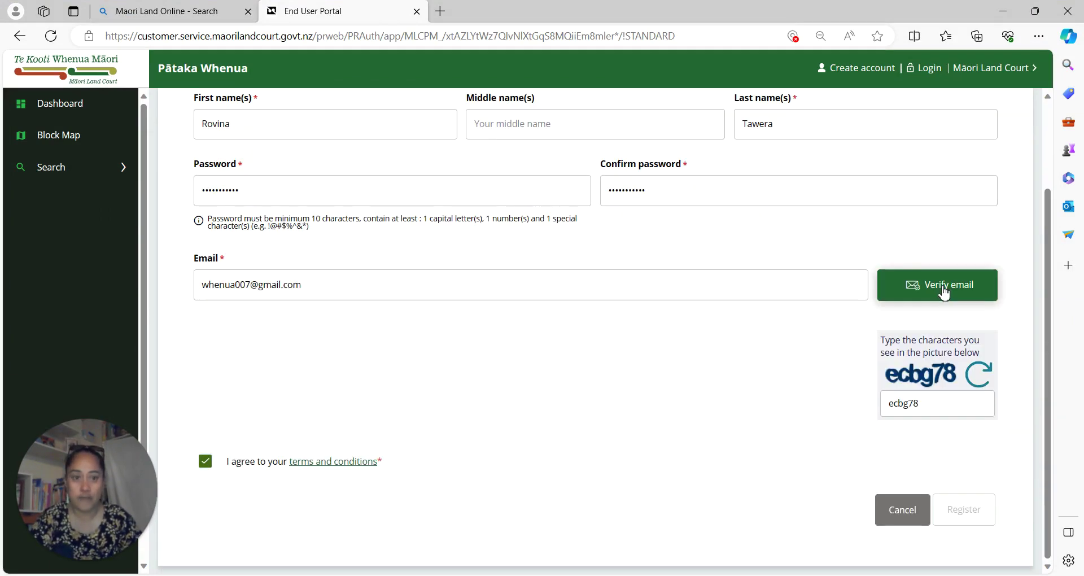
pyautogui.click(944, 289)
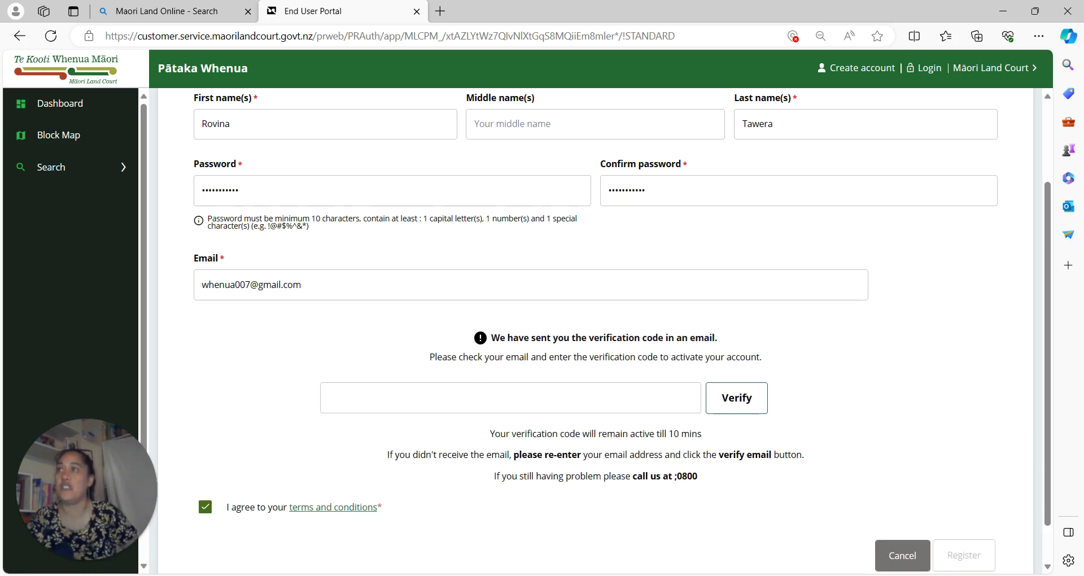
# Paste the emailed verification code into the code box and verify the email address.
pyautogui.hotkey('alt', 'Tab')
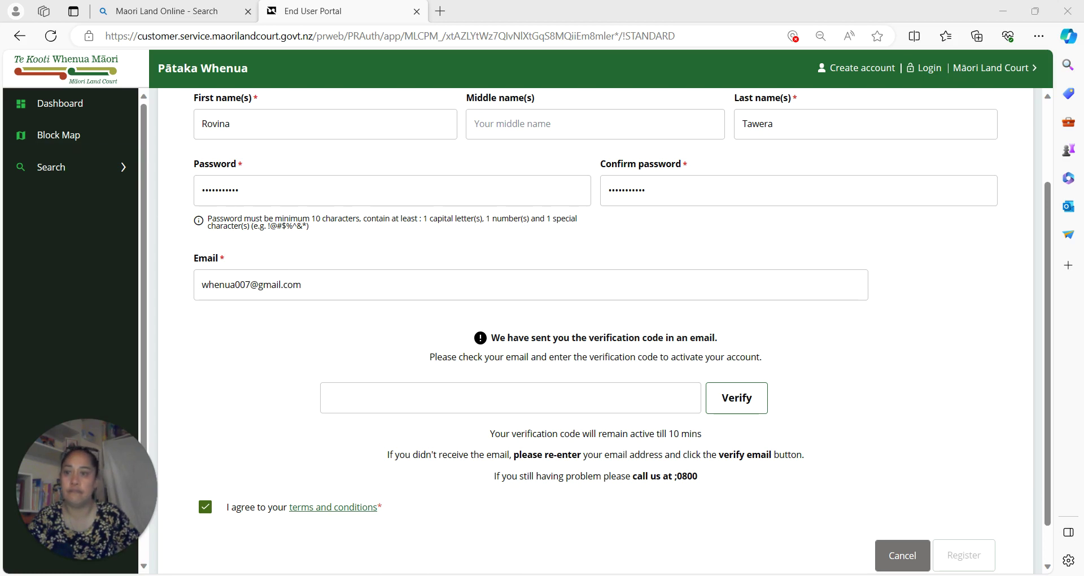
pyautogui.hotkey('ctrl', 'v')
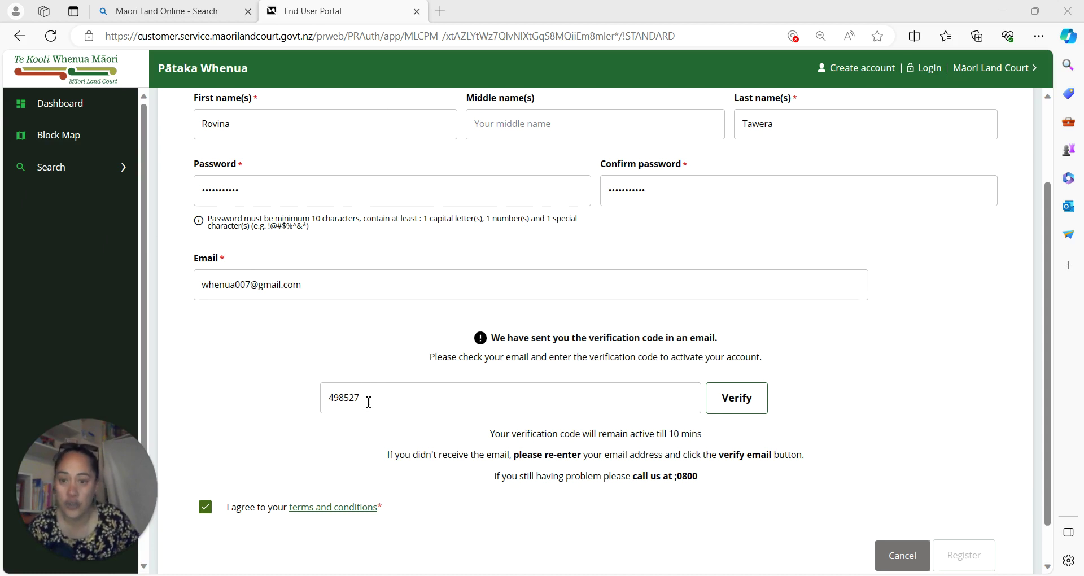
pyautogui.moveTo(368, 402); pyautogui.dragTo(292, 409)
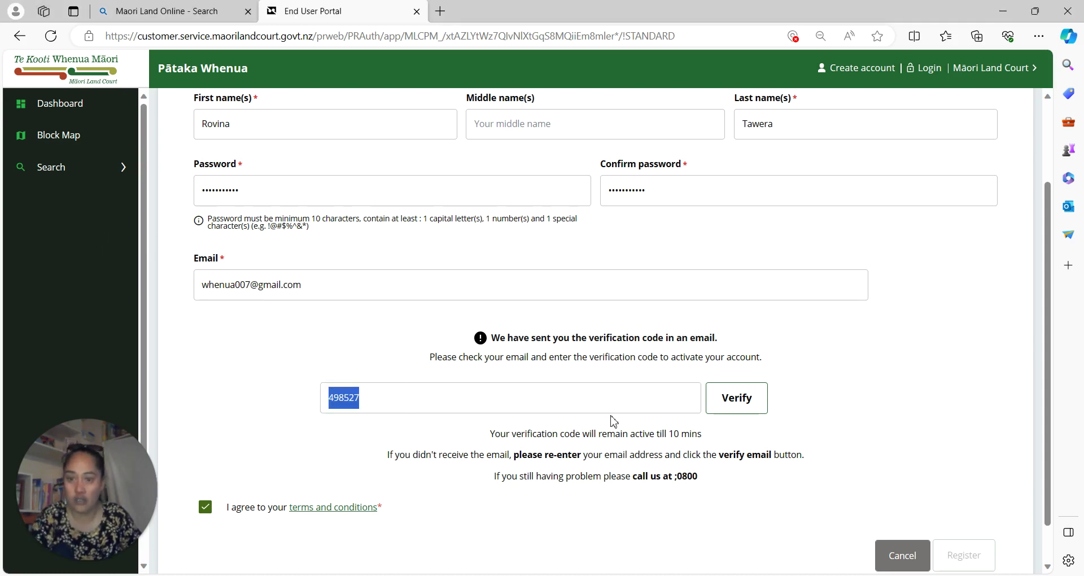
pyautogui.click(749, 411)
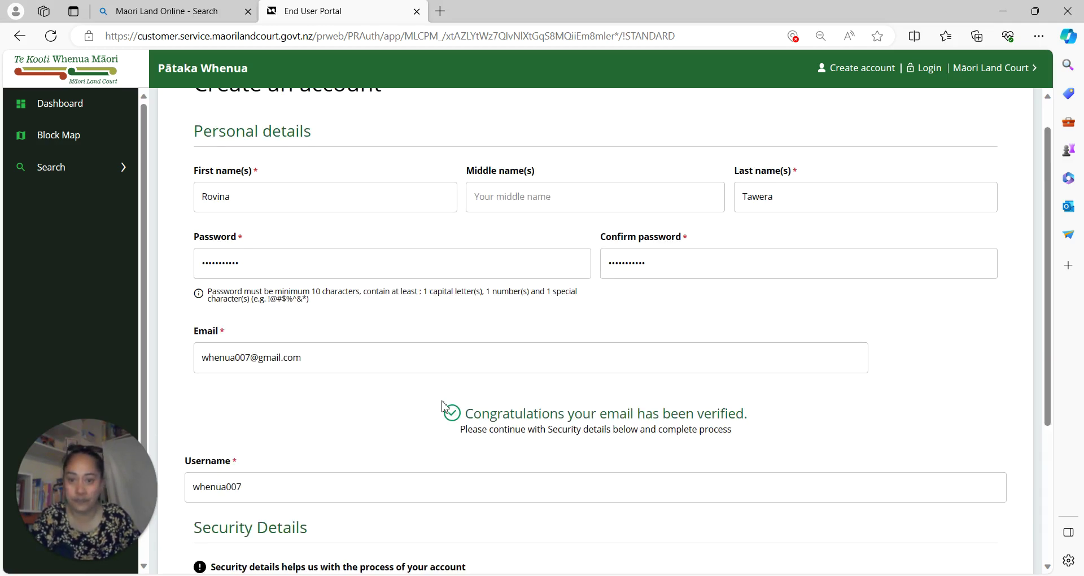
# Choose birth city and high school name as security questions, then go to the login page.
pyautogui.scroll(-3, 442, 405)
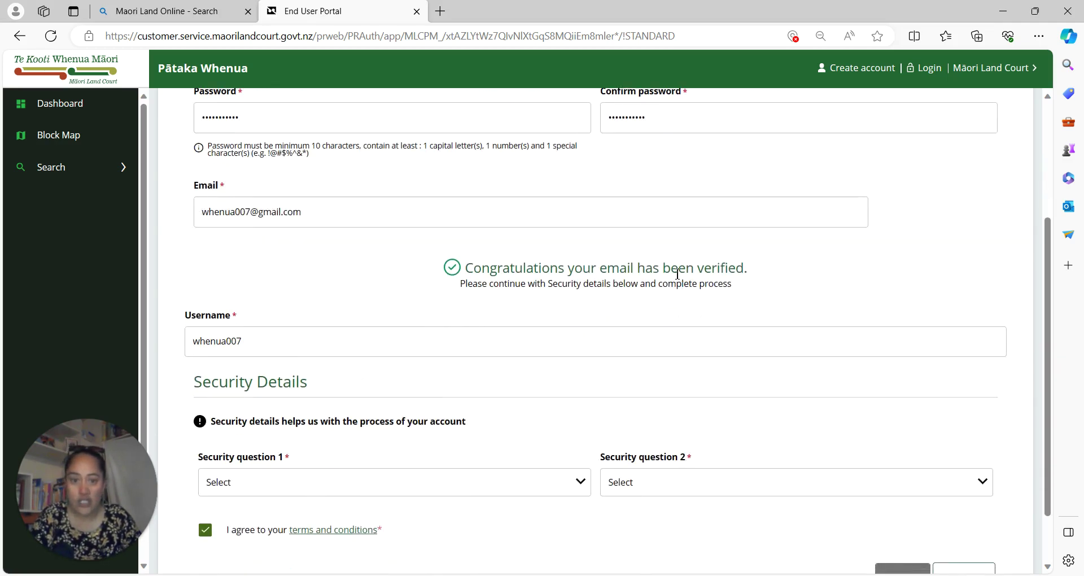
pyautogui.scroll(-2, 419, 423)
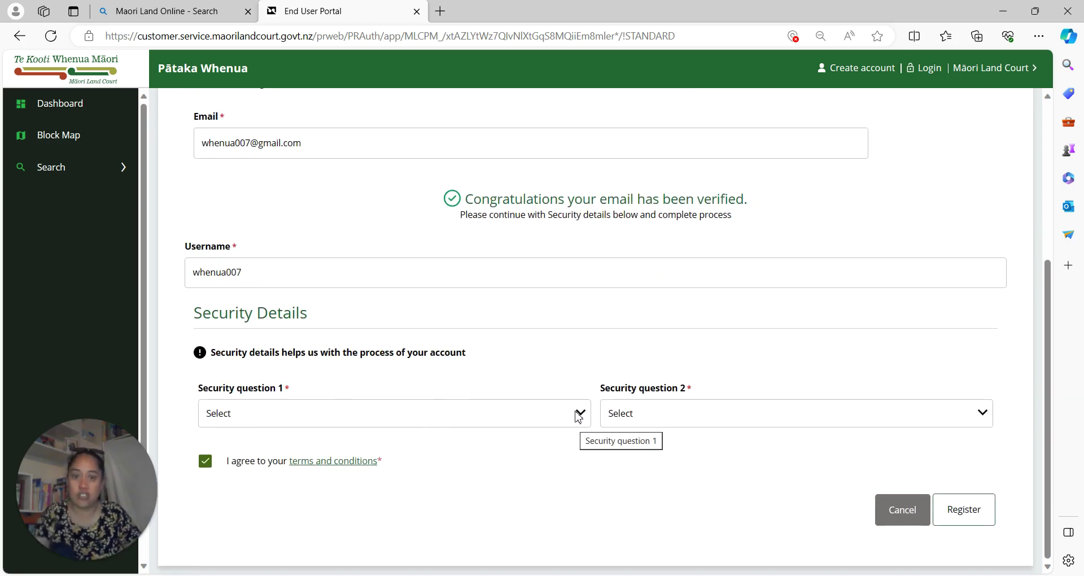
pyautogui.click(578, 417)
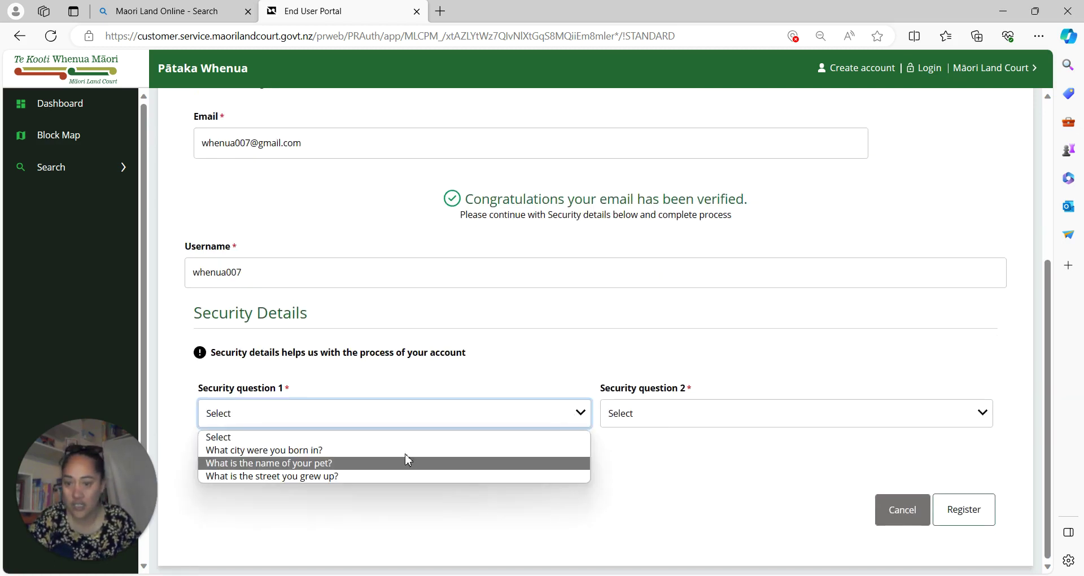
pyautogui.click(407, 458)
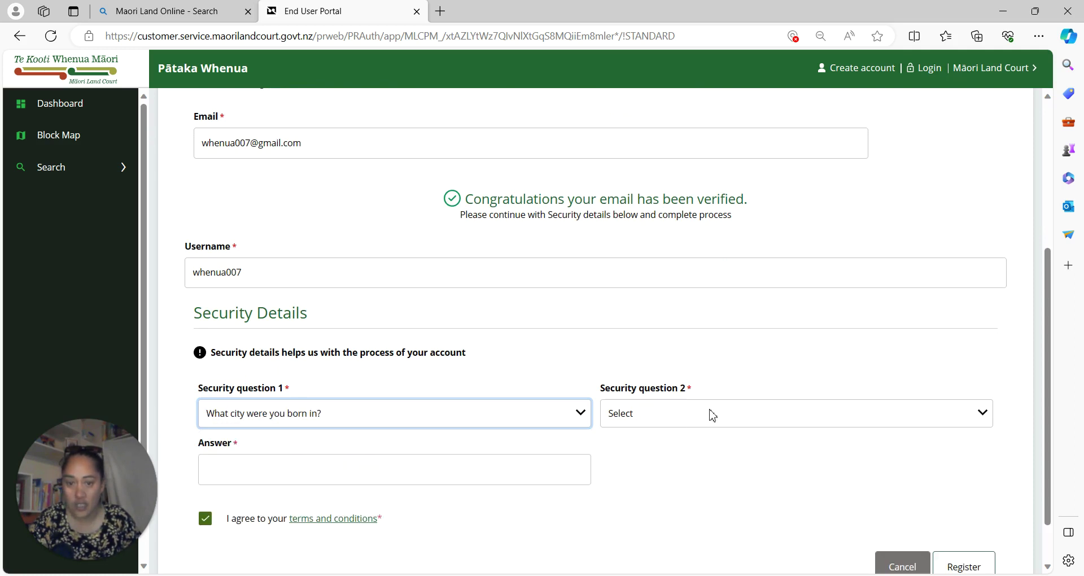
pyautogui.click(985, 417)
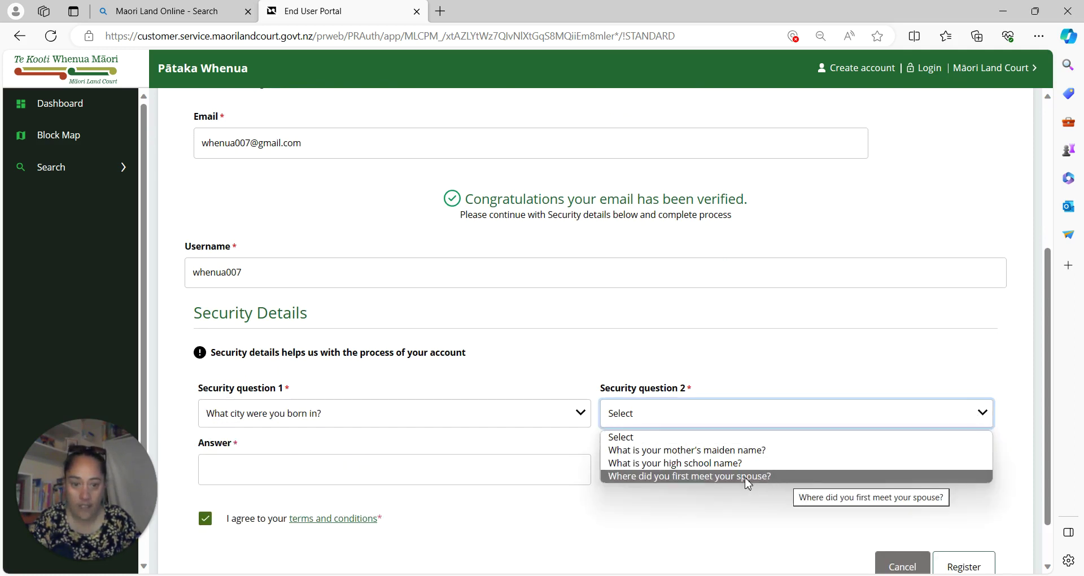
pyautogui.click(684, 467)
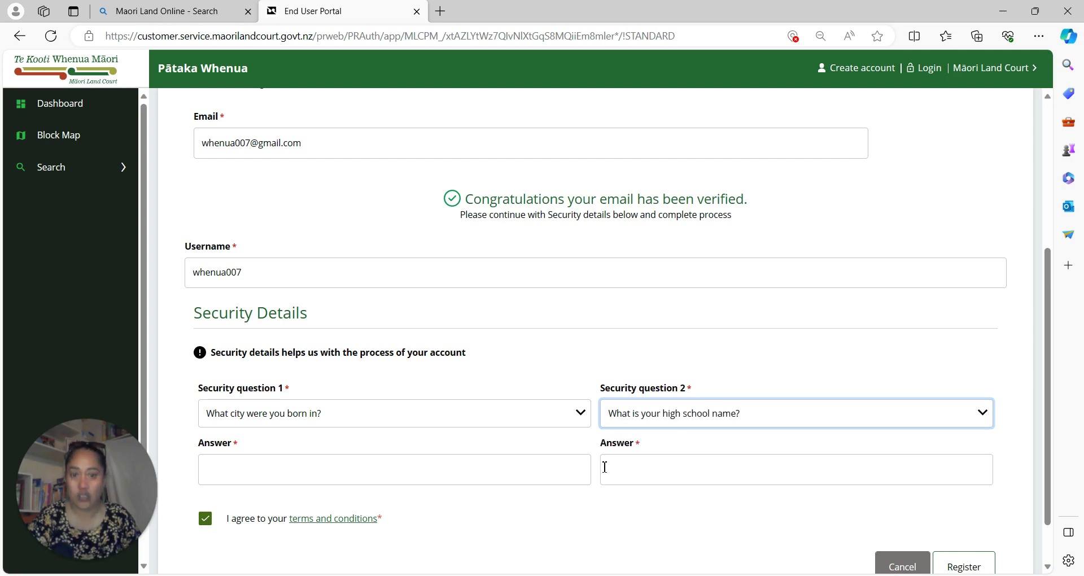
pyautogui.click(314, 476)
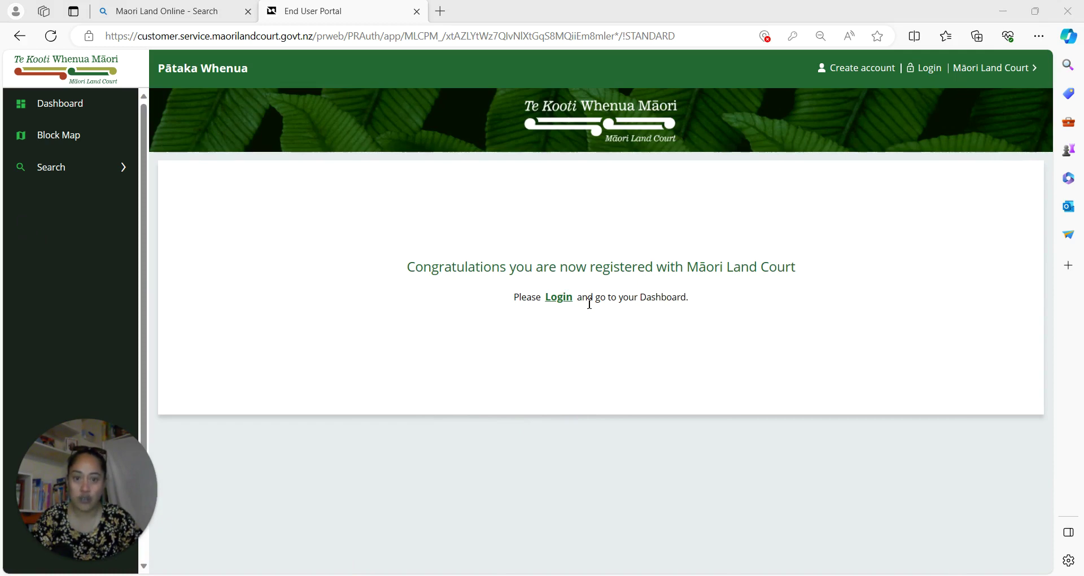
pyautogui.click(558, 299)
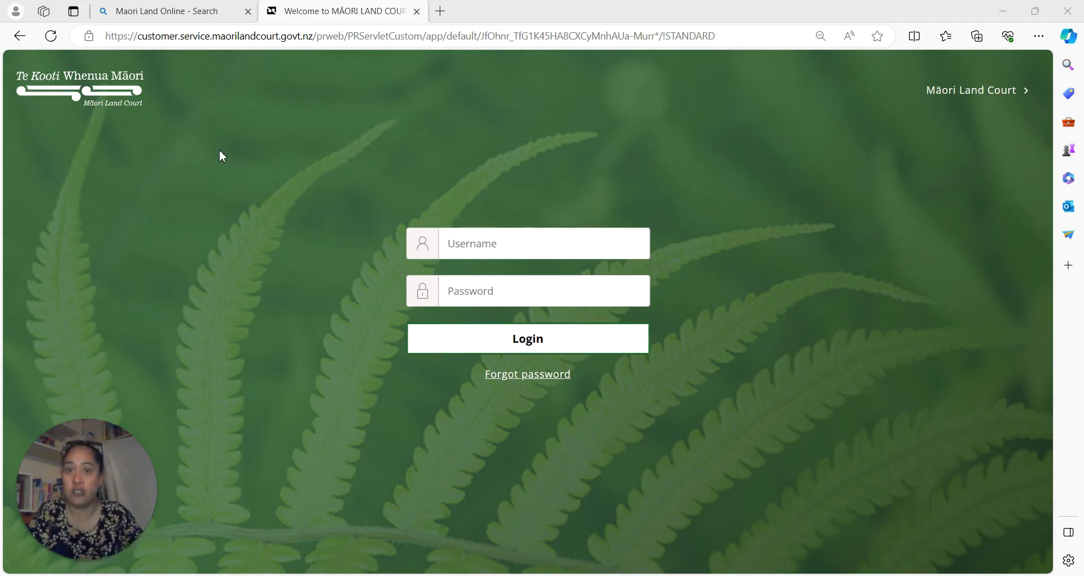
# Copy the portal username from Gmail's registration-complete email and return to the login page.
pyautogui.moveTo(219, 150); pyautogui.dragTo(684, 80)
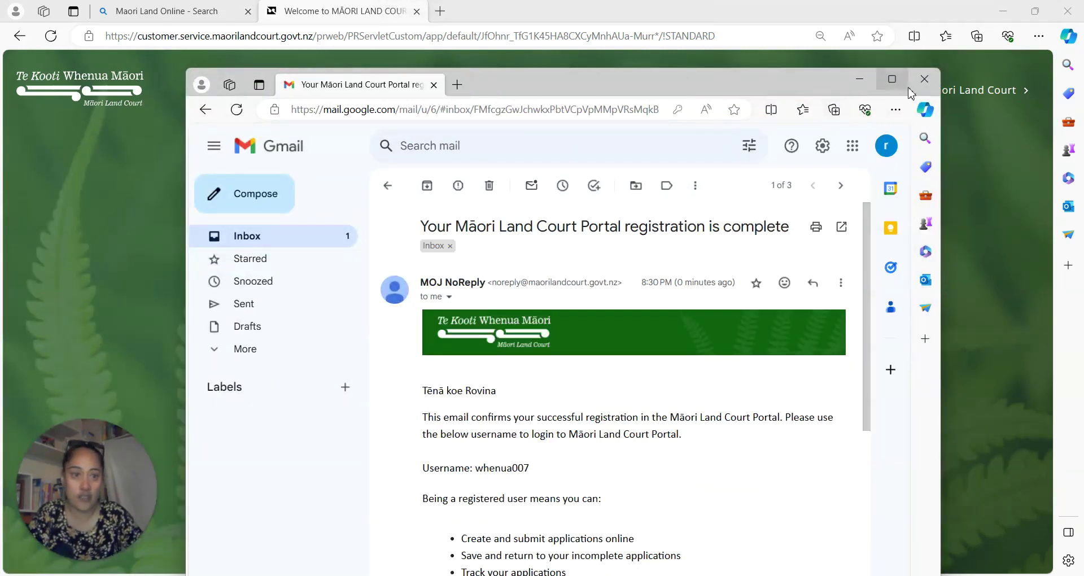
pyautogui.click(893, 79)
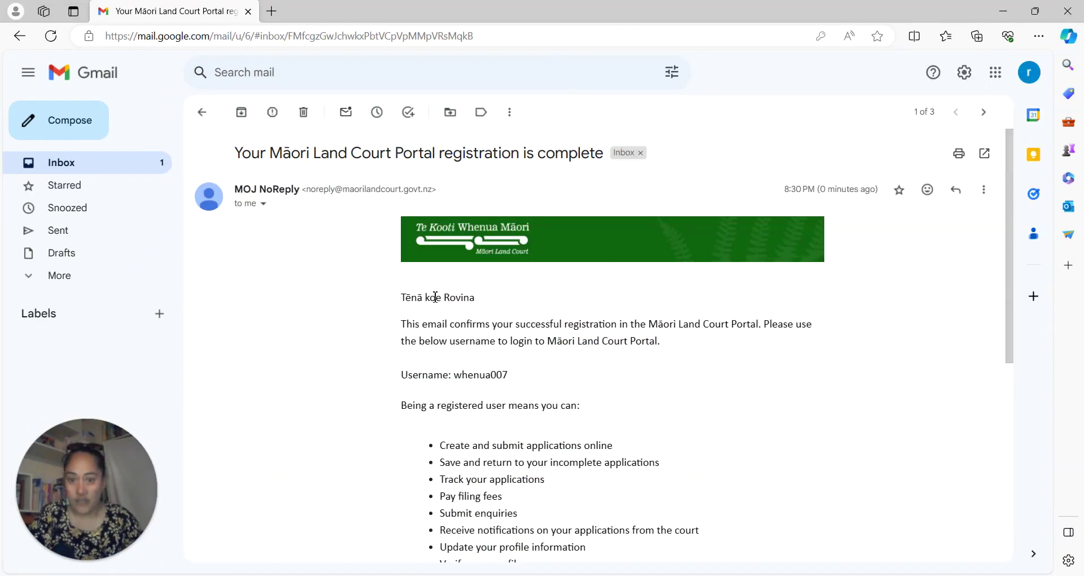
pyautogui.scroll(-1, 515, 348)
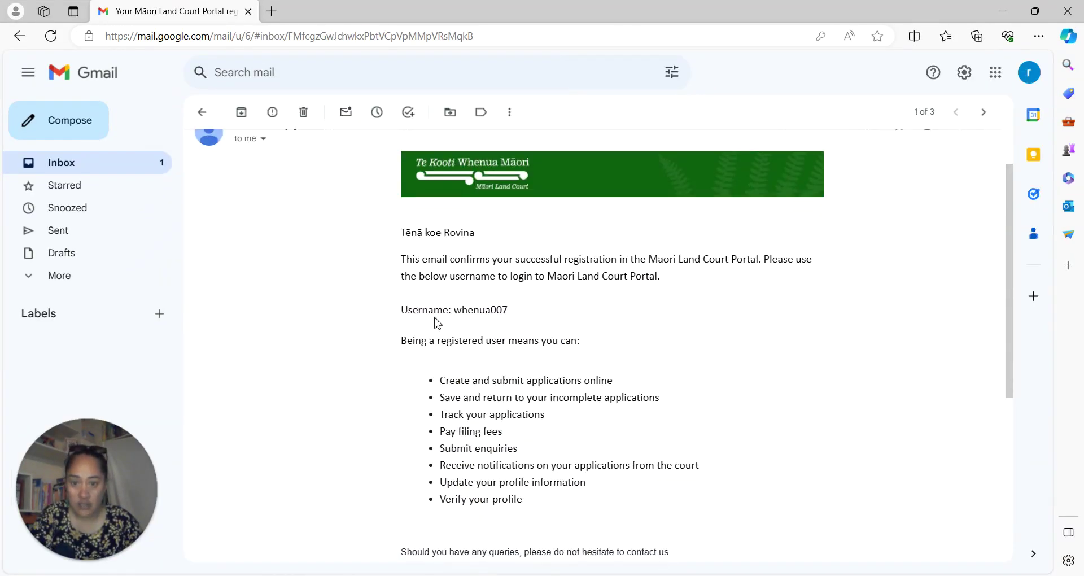
pyautogui.moveTo(511, 310); pyautogui.dragTo(455, 319)
pyautogui.hotkey('ctrl', 'c')
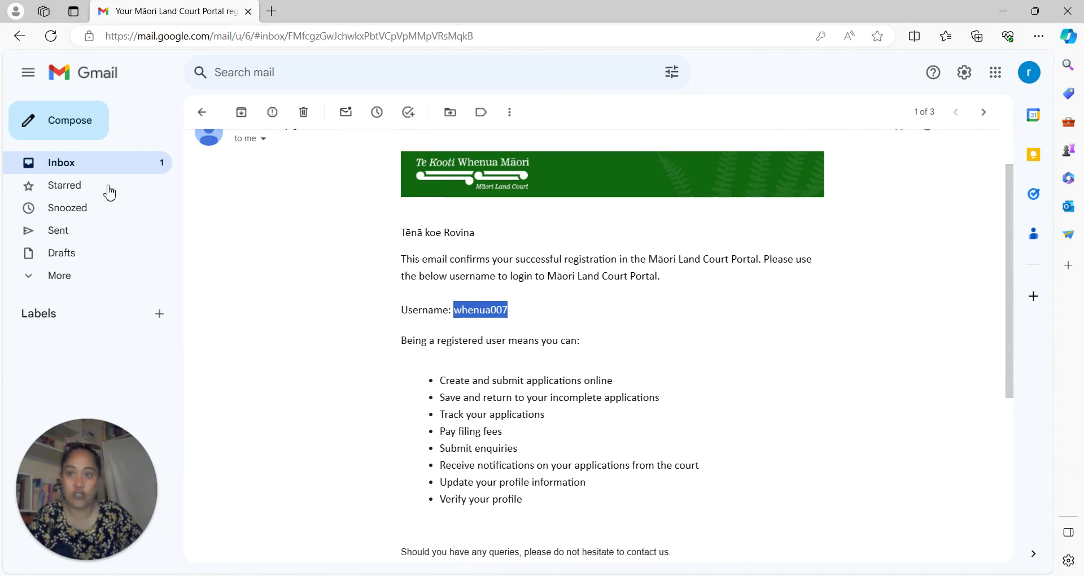
pyautogui.moveTo(170, 14); pyautogui.dragTo(395, 0)
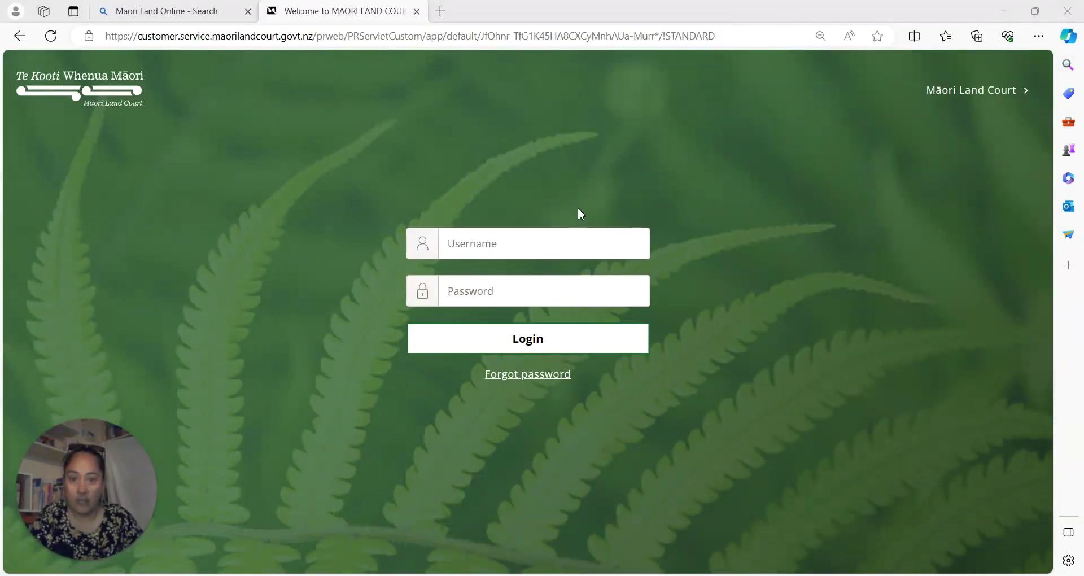
# Log in with the copied username and the account password.
pyautogui.click(560, 244)
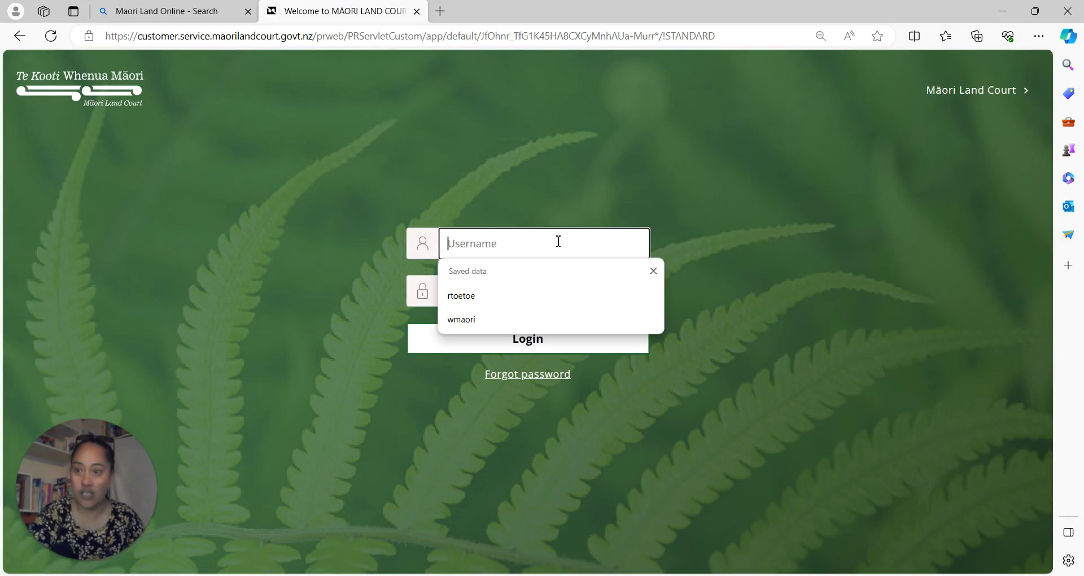
pyautogui.hotkey('ctrl', 'v')
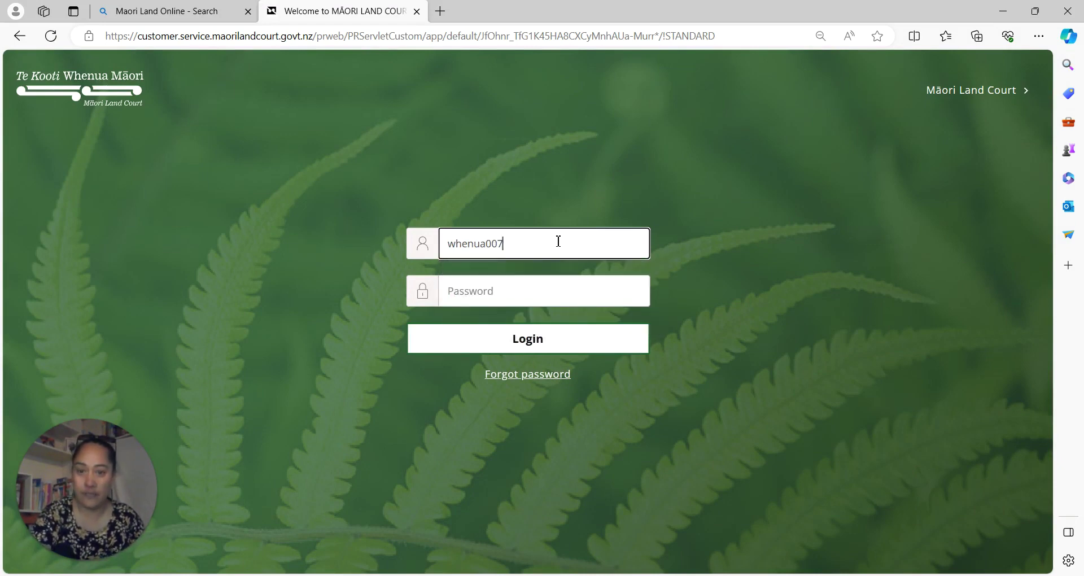
pyautogui.click(543, 293)
pyautogui.write('w')
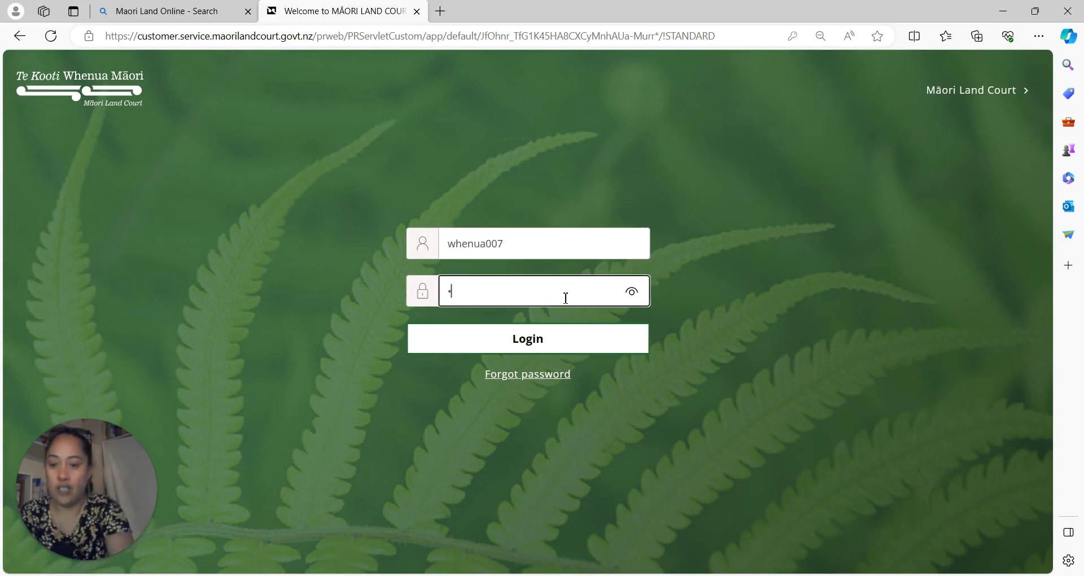
pyautogui.write('••')
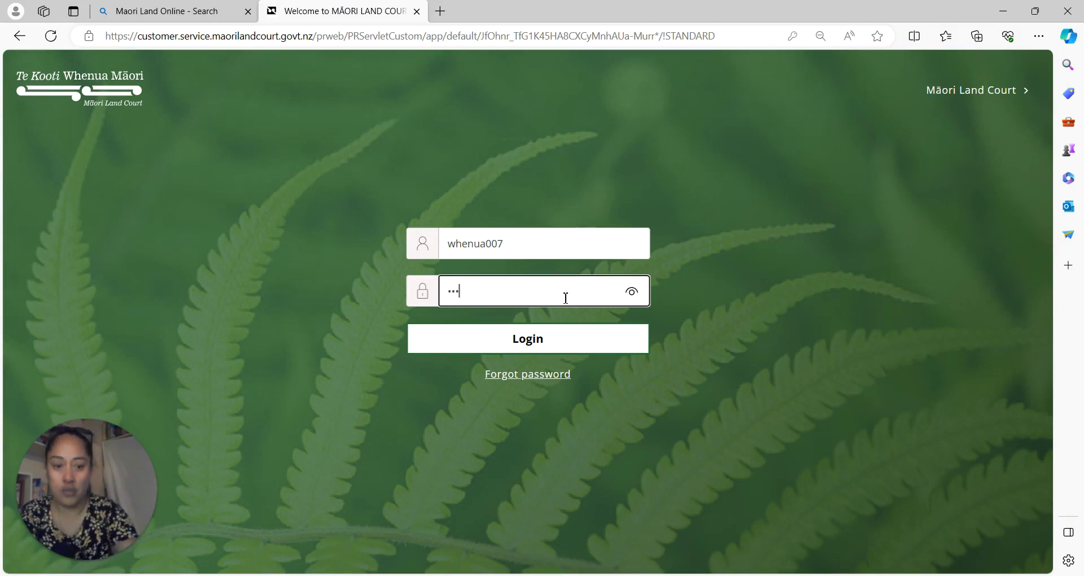
pyautogui.press('BackSpace')
pyautogui.press('BackSpace')
pyautogui.press('BackSpace')
pyautogui.write('•••')
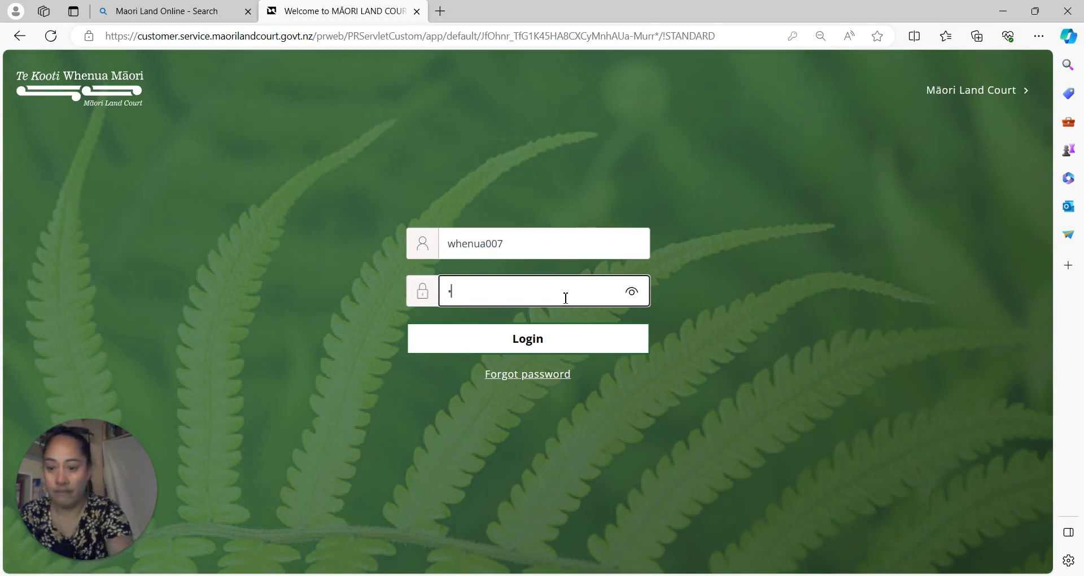
pyautogui.write('•')
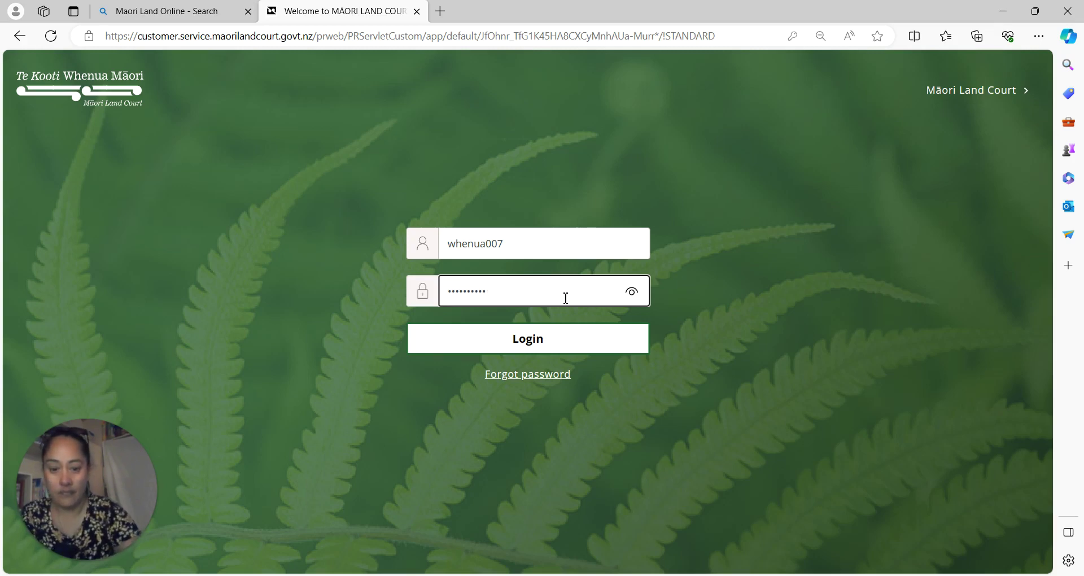
pyautogui.press('Return')
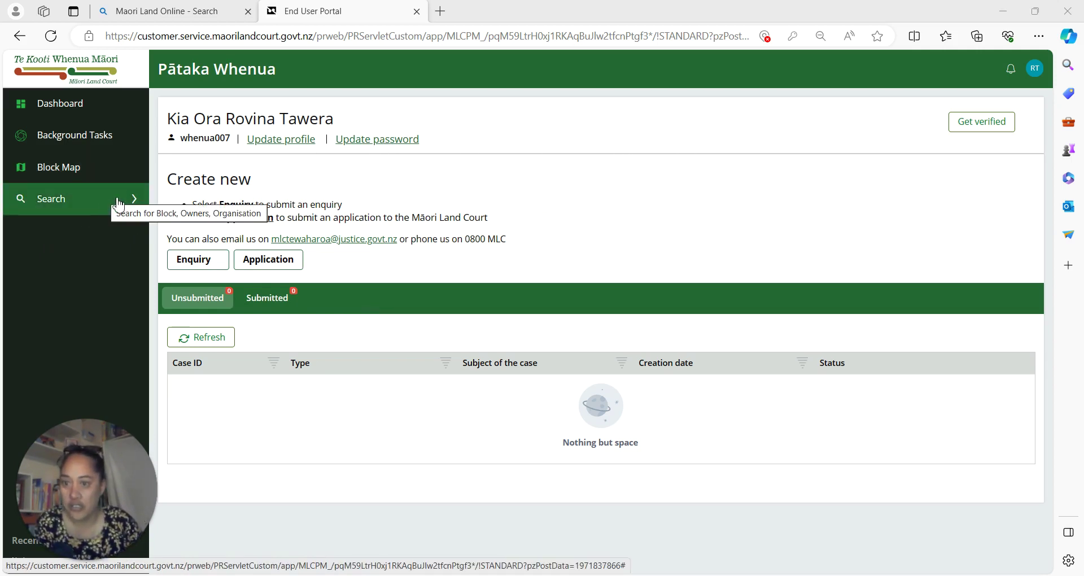
# Open Search > Ownership, autofill the whānau trust as owner name, and run the search.
pyautogui.click(79, 213)
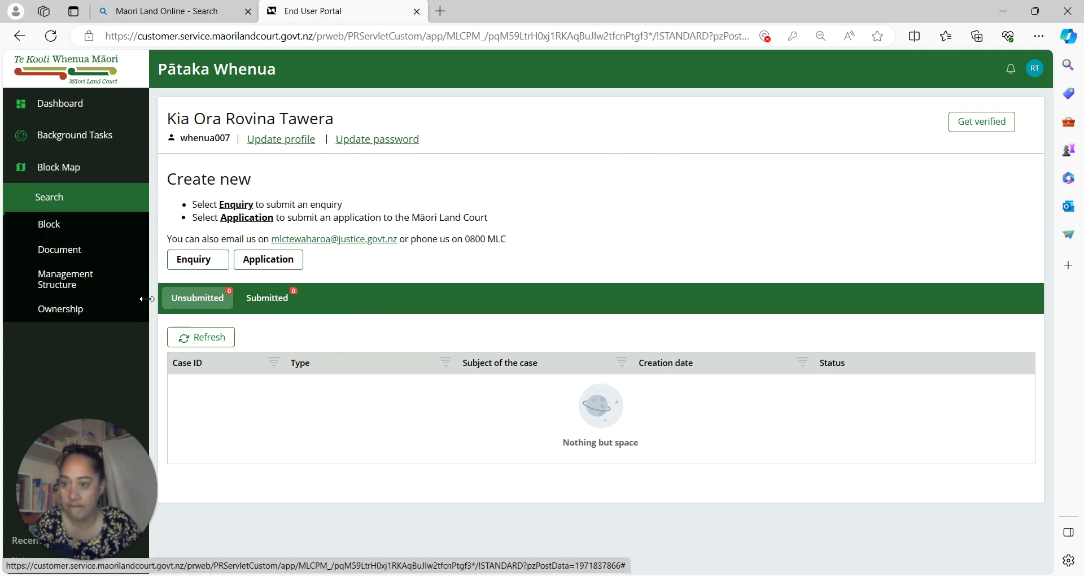
pyautogui.click(68, 312)
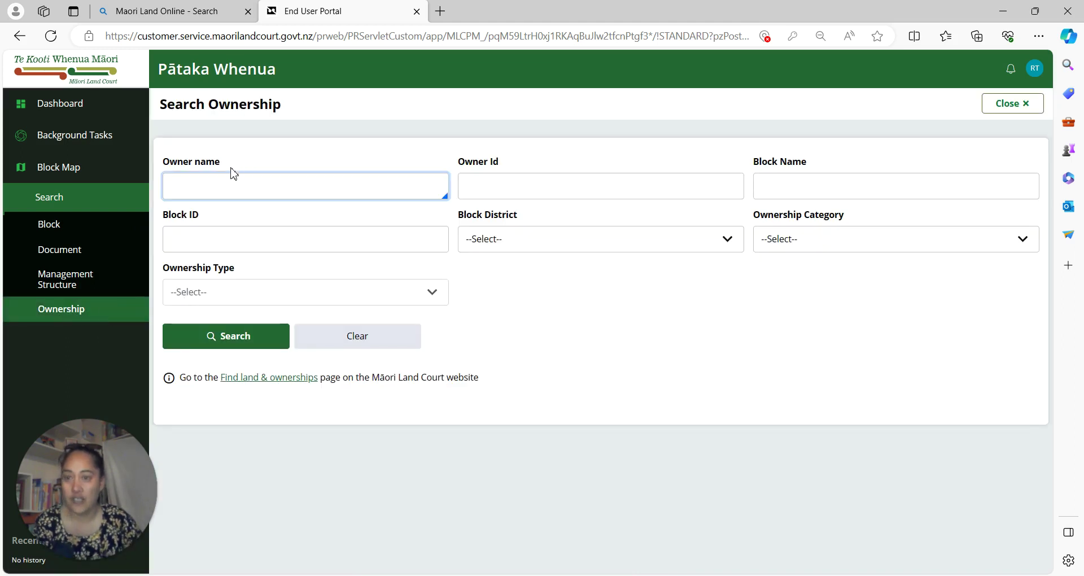
pyautogui.click(221, 182)
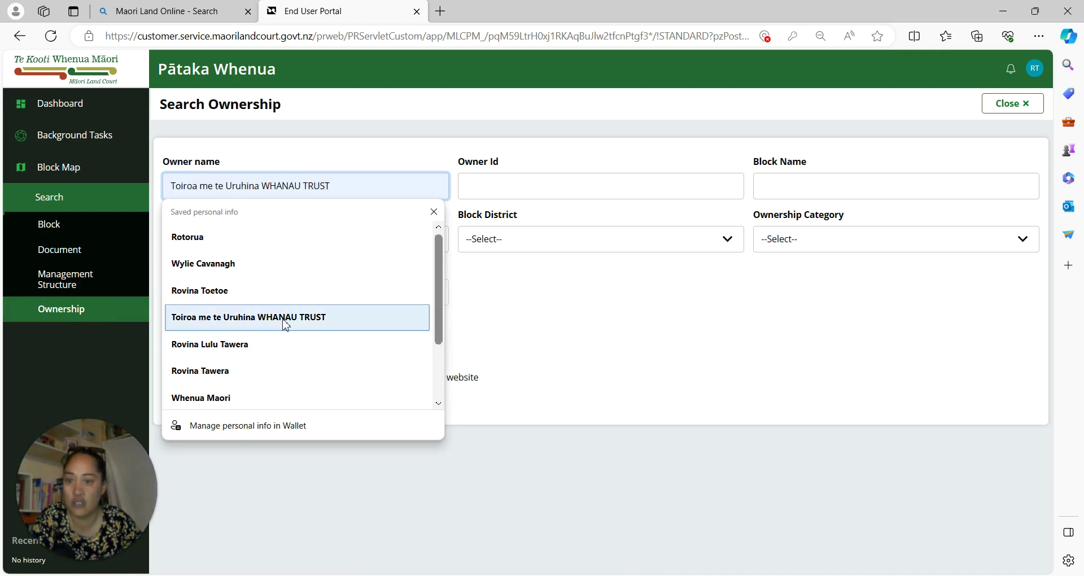
pyautogui.click(226, 318)
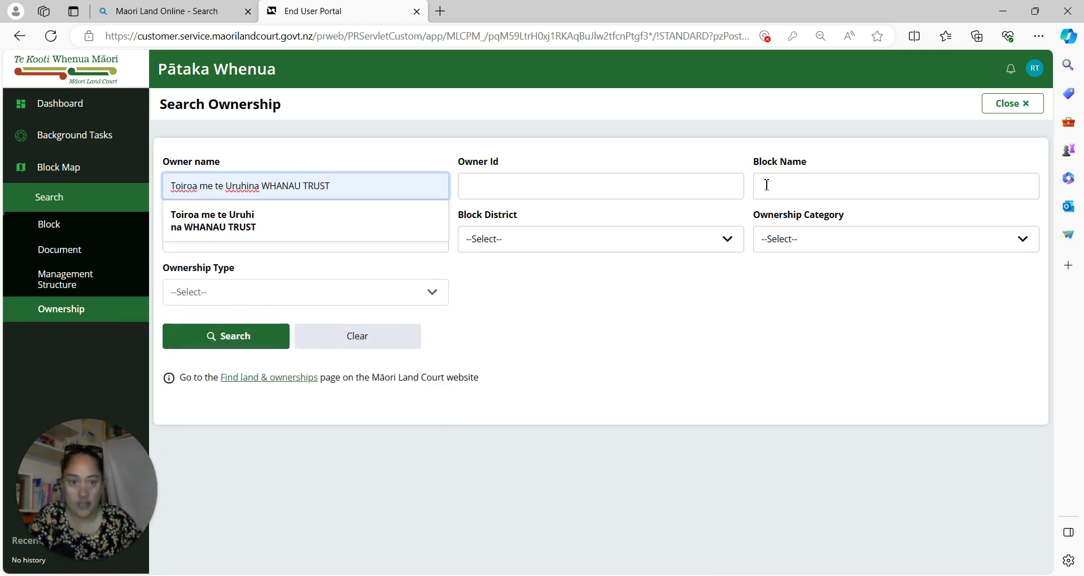
pyautogui.click(273, 216)
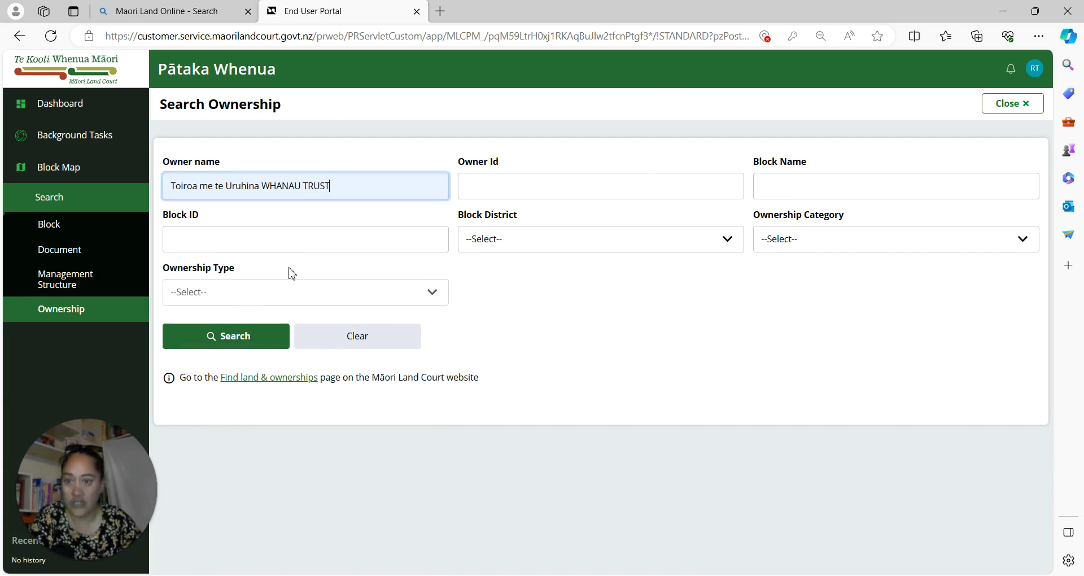
pyautogui.click(243, 339)
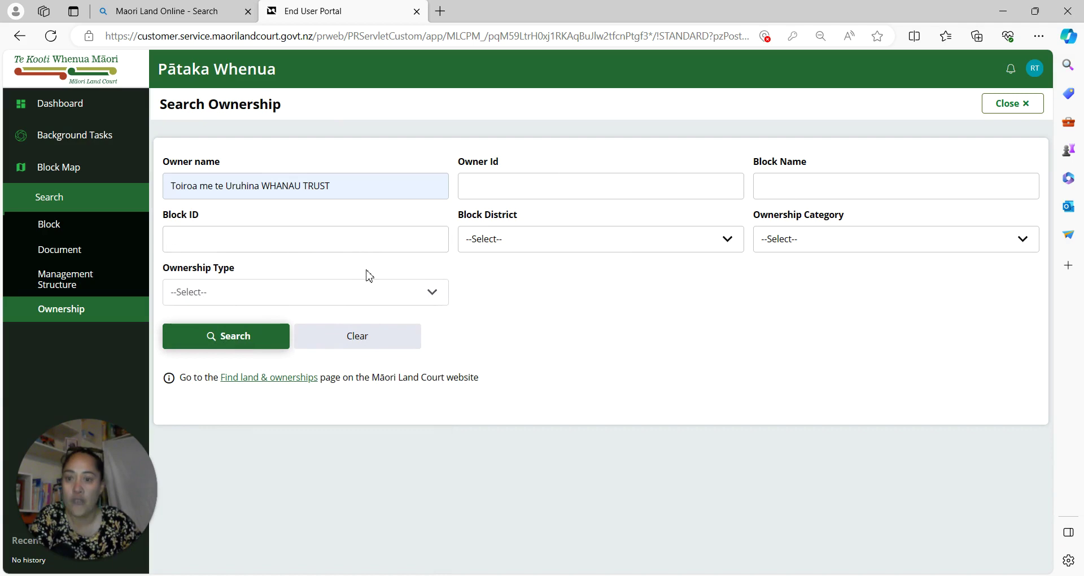
# Browse results pages 2 and 3 of the trust's land blocks and shares, then return to page 1.
pyautogui.scroll(-5, 685, 472)
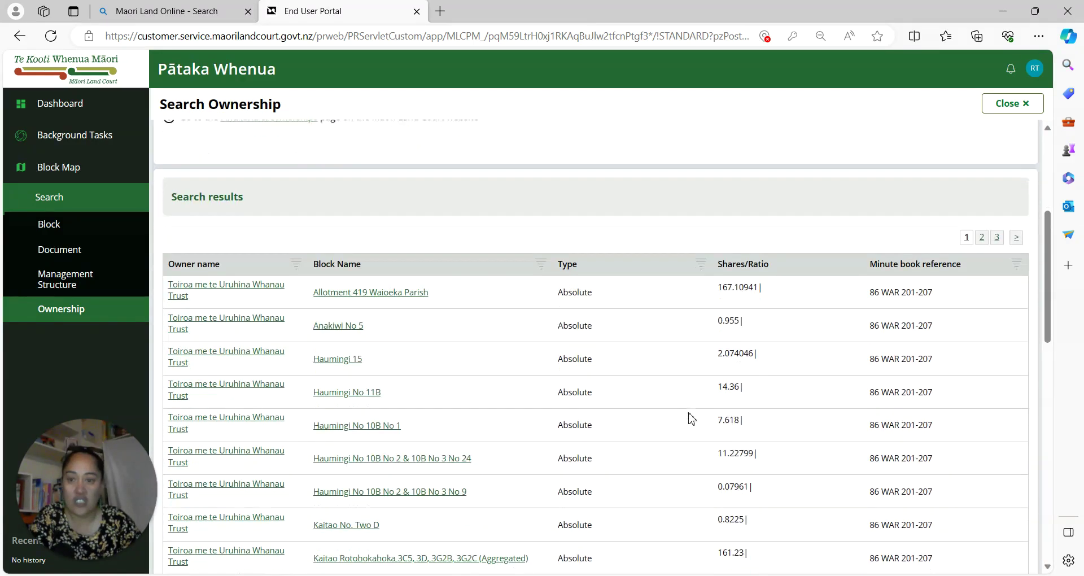
pyautogui.scroll(-2, 375, 291)
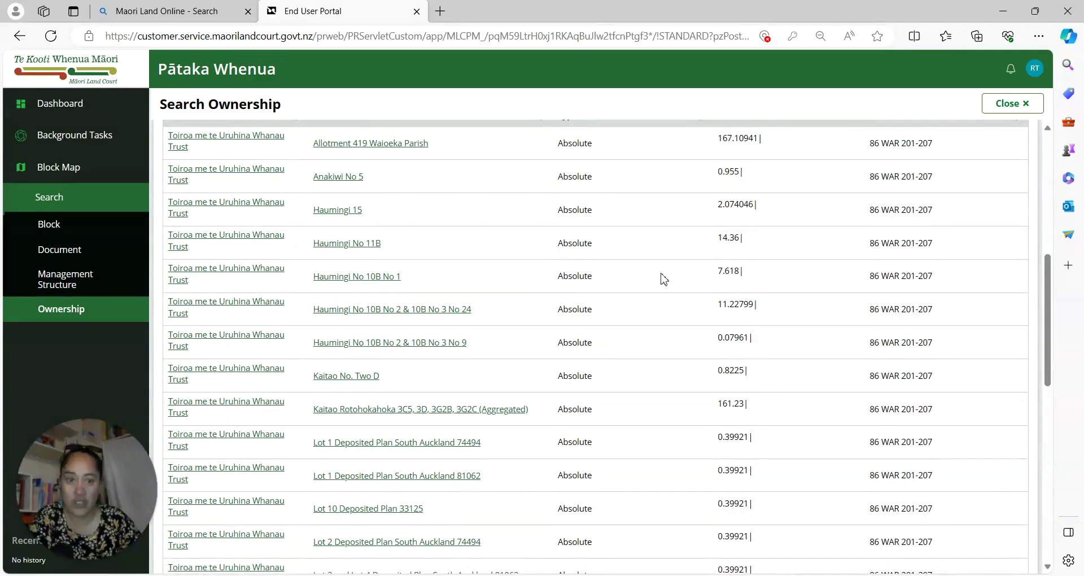
pyautogui.scroll(-6, 446, 282)
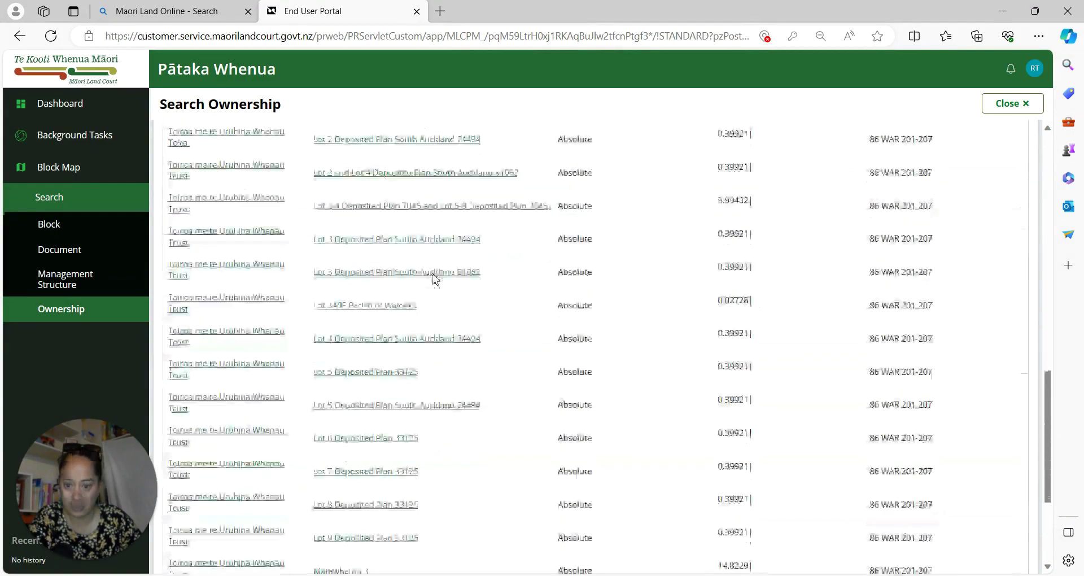
pyautogui.scroll(-3, 436, 278)
pyautogui.scroll(12, 625, 340)
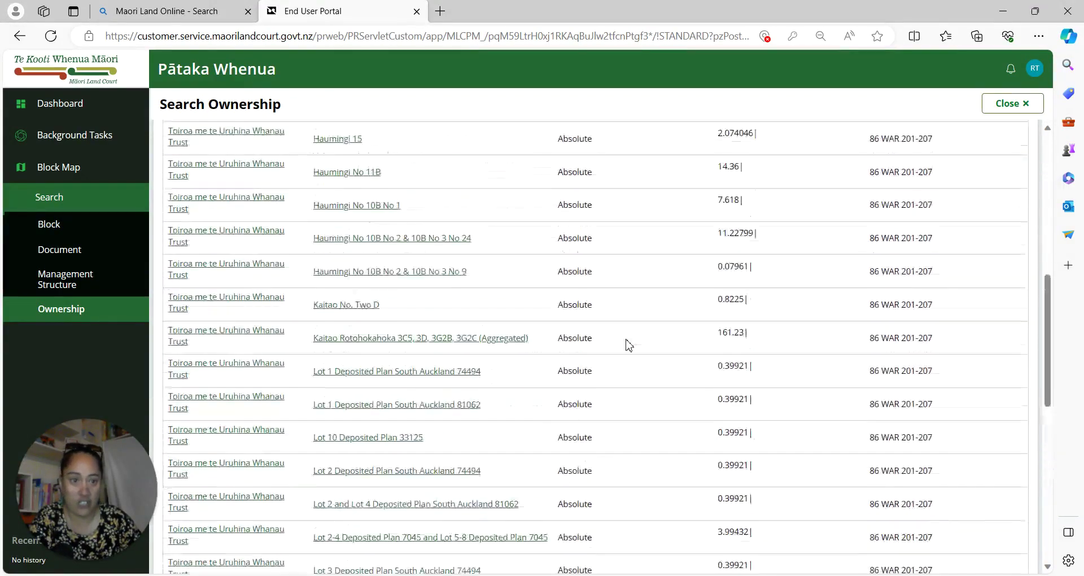
pyautogui.click(981, 381)
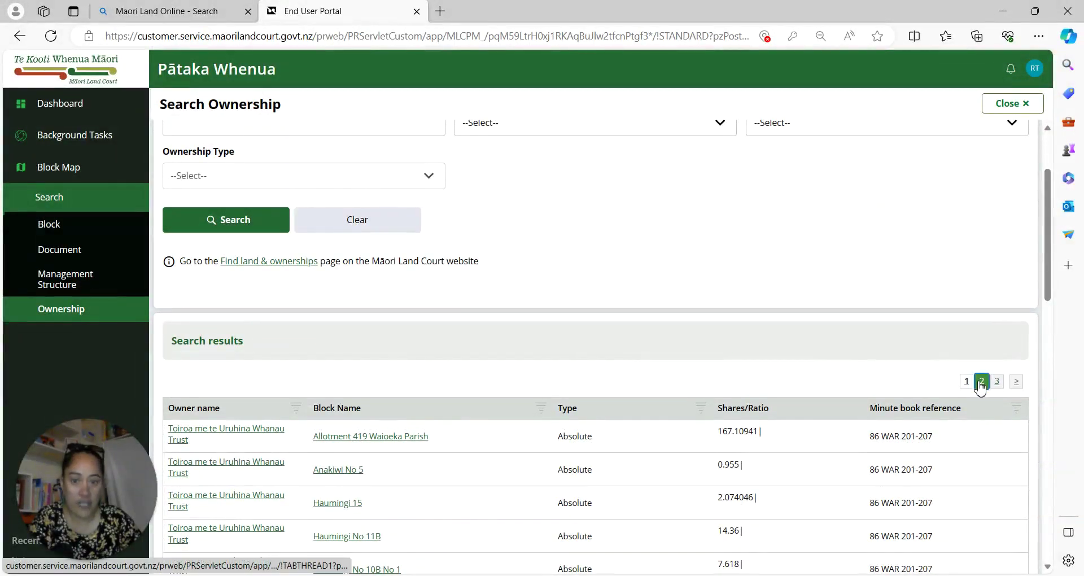
pyautogui.scroll(-5, 582, 231)
pyautogui.scroll(-8, 581, 230)
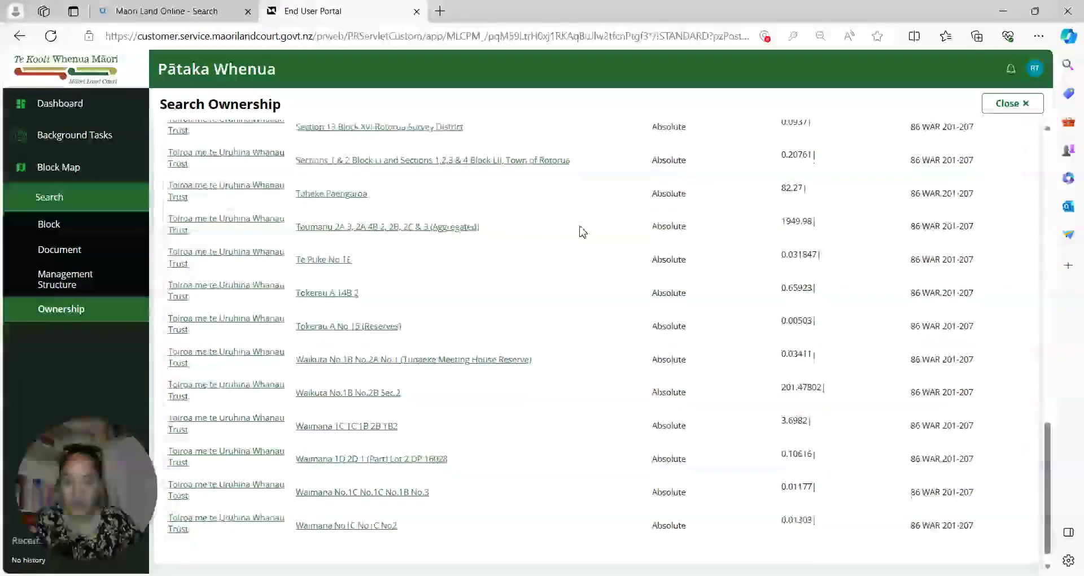
pyautogui.scroll(12, 582, 230)
pyautogui.click(998, 382)
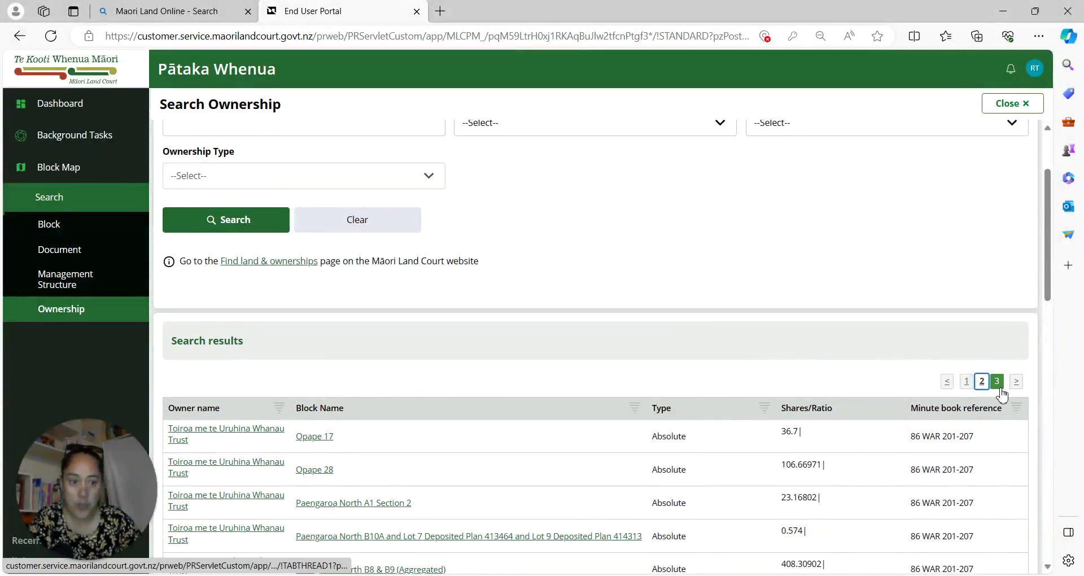
pyautogui.scroll(-5, 444, 213)
pyautogui.scroll(7, 457, 216)
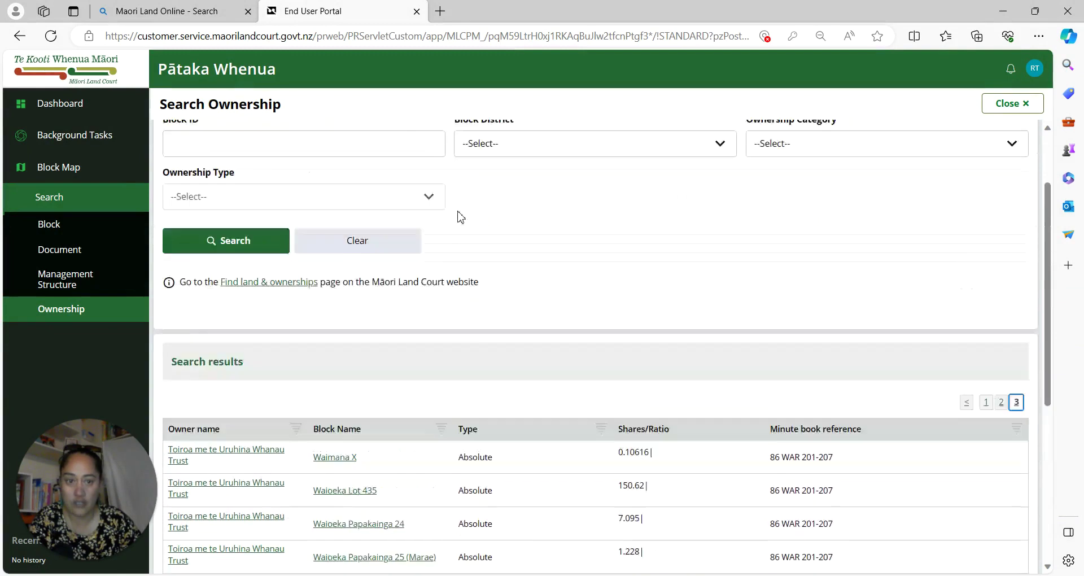
pyautogui.scroll(-3, 931, 401)
pyautogui.click(985, 293)
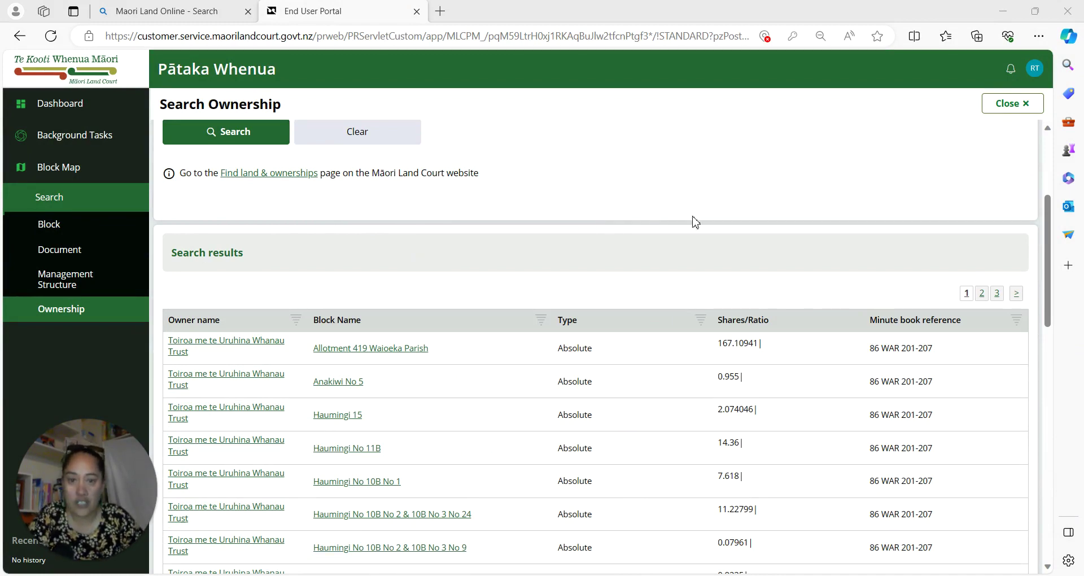
# Review the trust's page-one holdings and select the minute book reference 86 WAR 201-207 for Allotment 419 Waioeka Parish.
pyautogui.scroll(-3, 697, 222)
pyautogui.scroll(1, 705, 221)
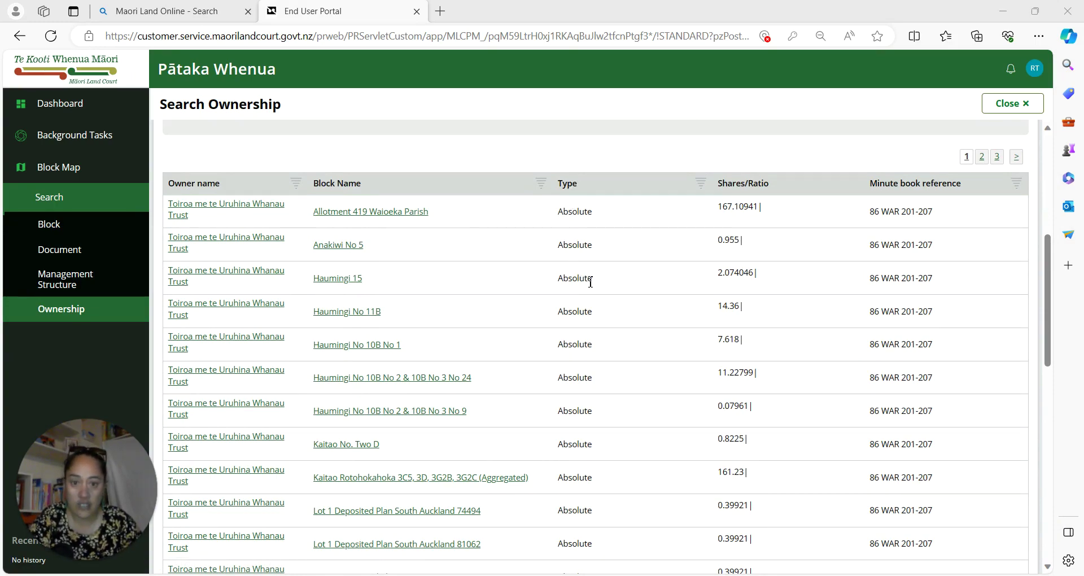
pyautogui.scroll(-15, 571, 428)
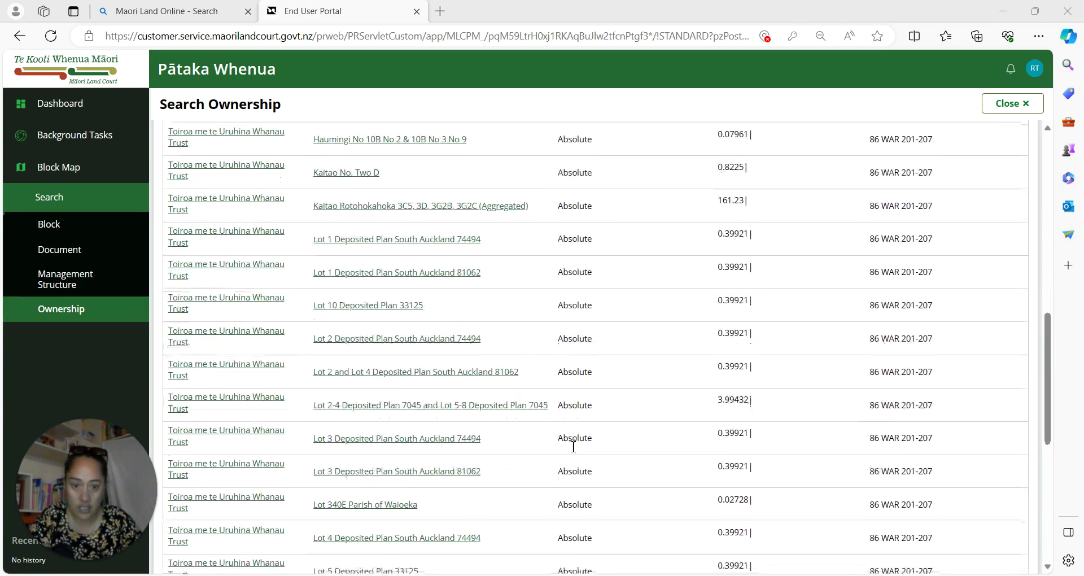
pyautogui.scroll(15, 571, 282)
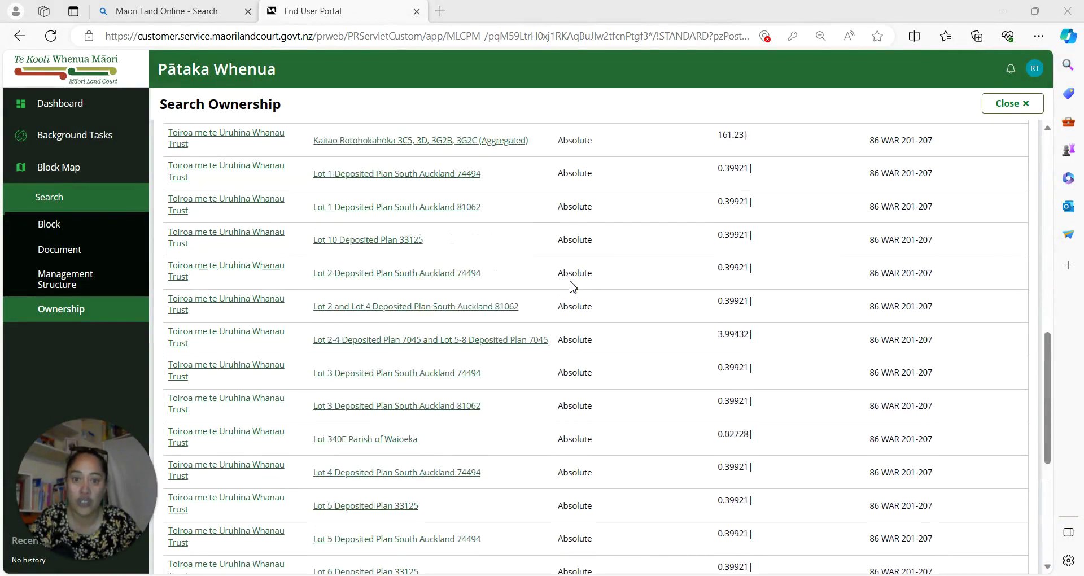
pyautogui.scroll(-2, 636, 433)
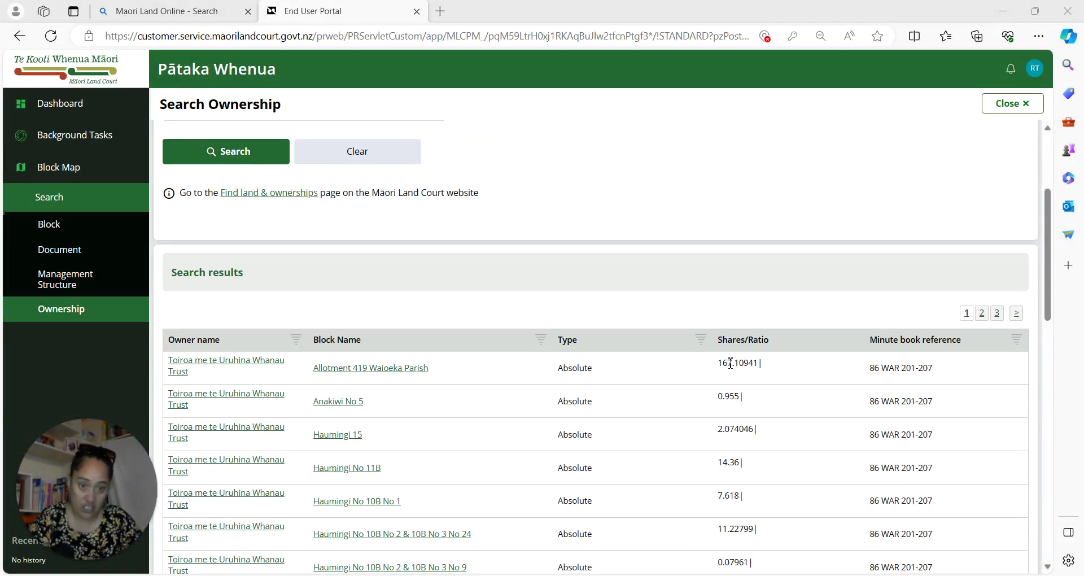
pyautogui.scroll(-6, 736, 373)
pyautogui.scroll(4, 732, 374)
pyautogui.scroll(2, 732, 370)
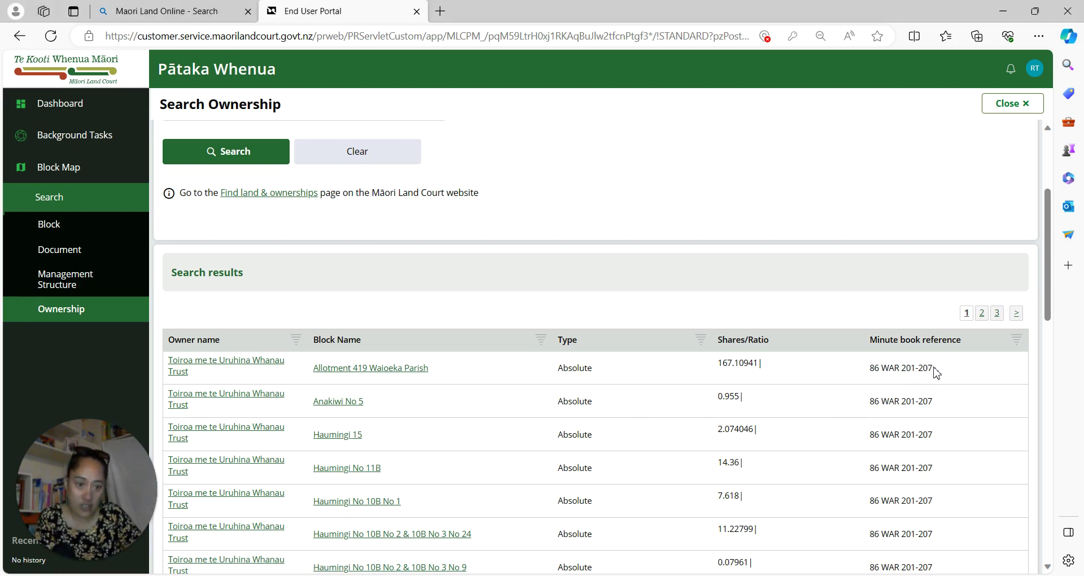
pyautogui.moveTo(934, 368); pyautogui.dragTo(872, 384)
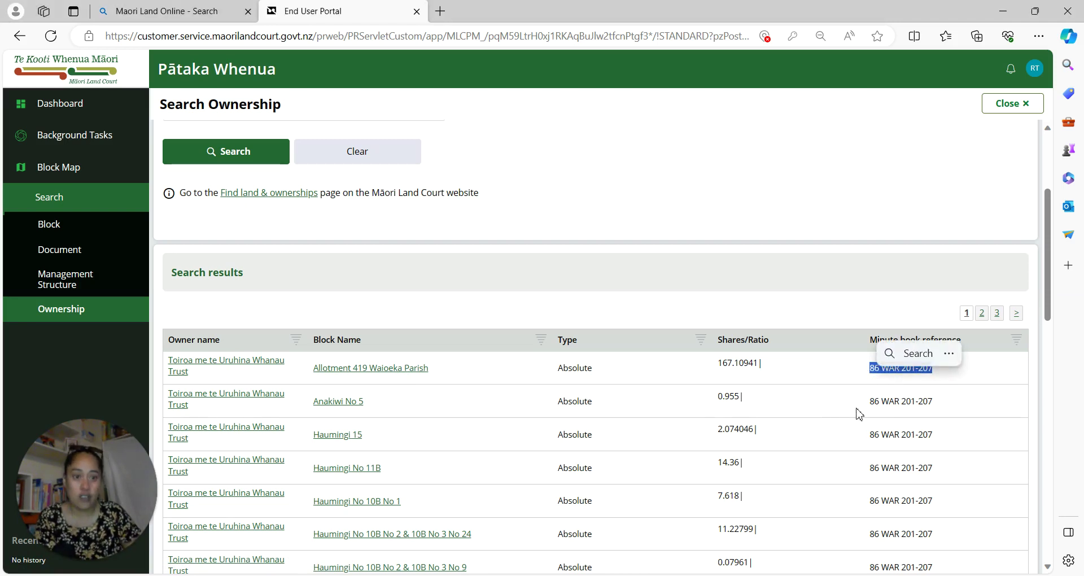